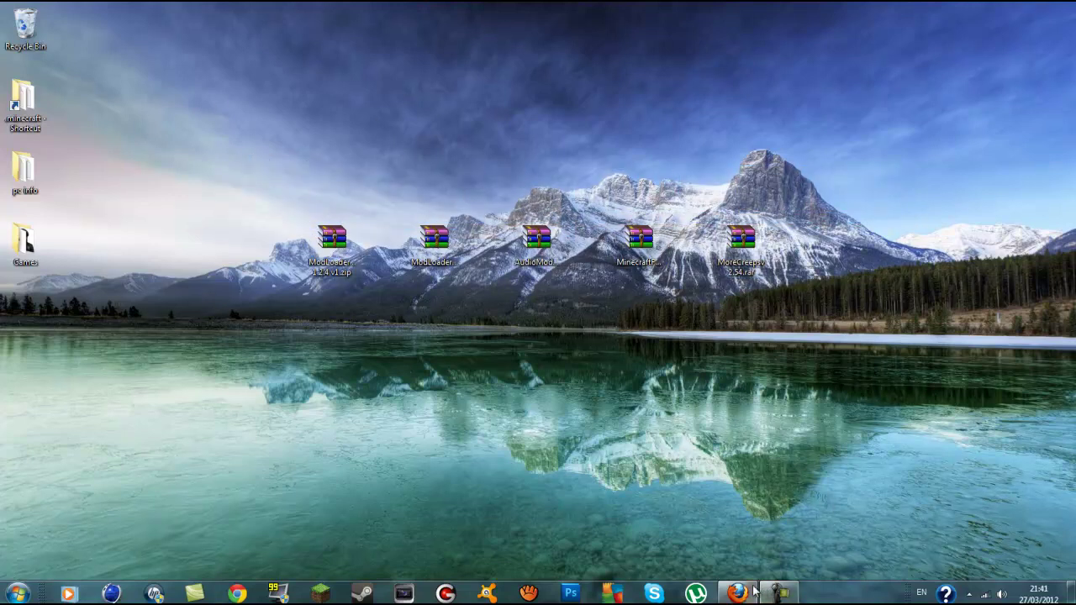
# Review the REQUIRED MODS section of the More Creeps forum topic
pyautogui.click(740, 592)
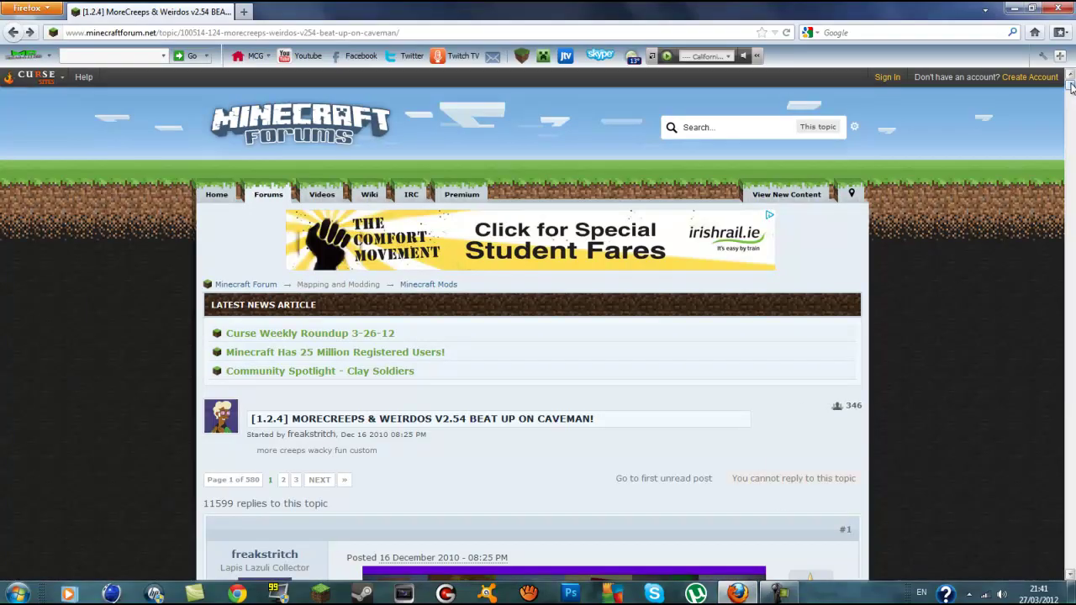
pyautogui.moveTo(1070, 83); pyautogui.dragTo(1070, 102)
pyautogui.scroll(9, 956, 137)
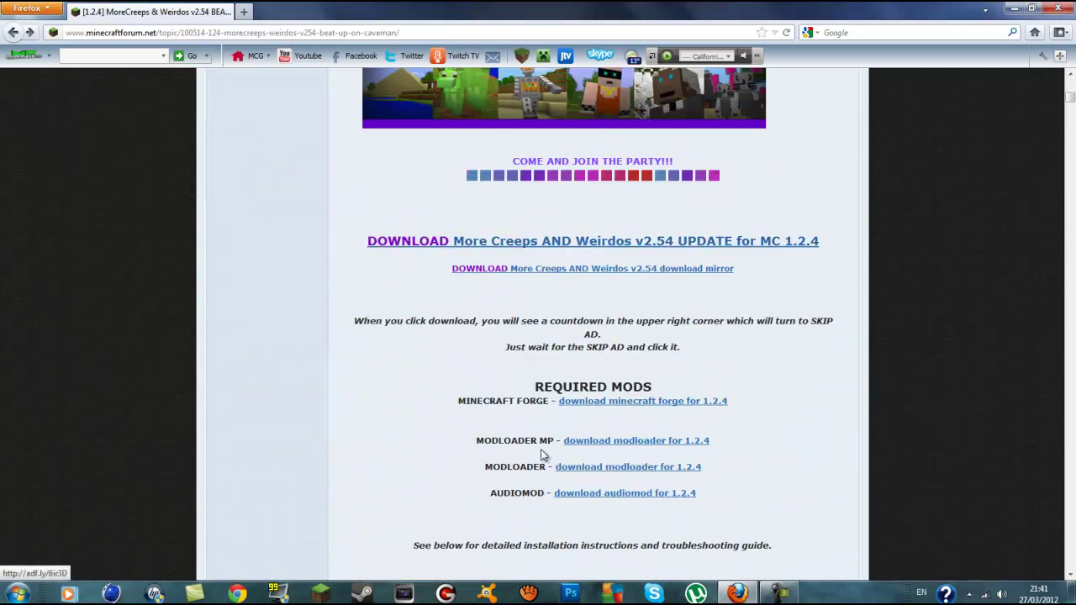
pyautogui.moveTo(536, 385); pyautogui.dragTo(679, 392)
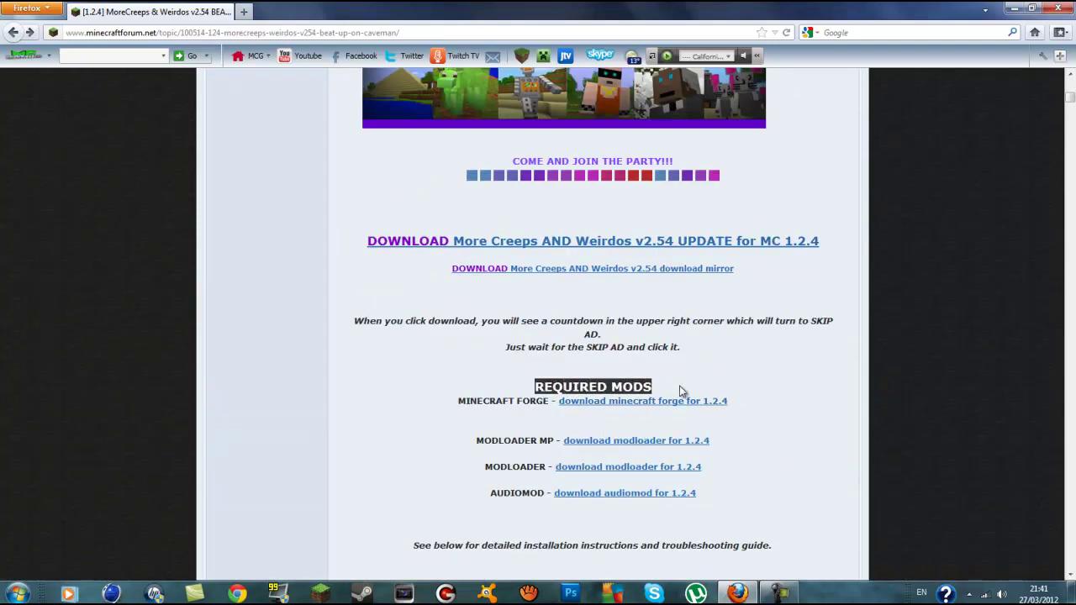
pyautogui.click(679, 392)
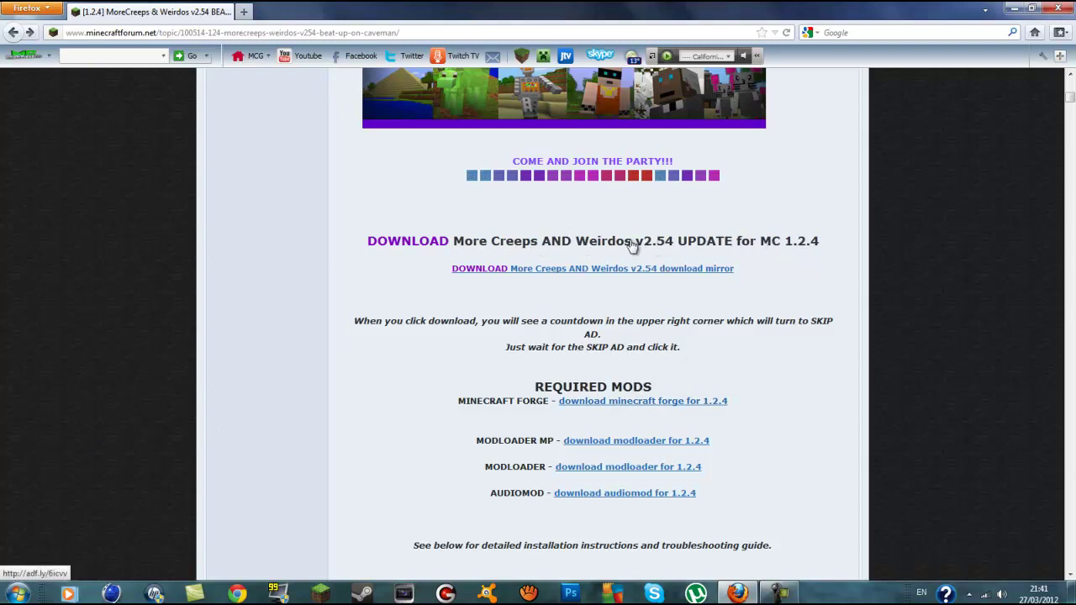
pyautogui.scroll(-2, 542, 370)
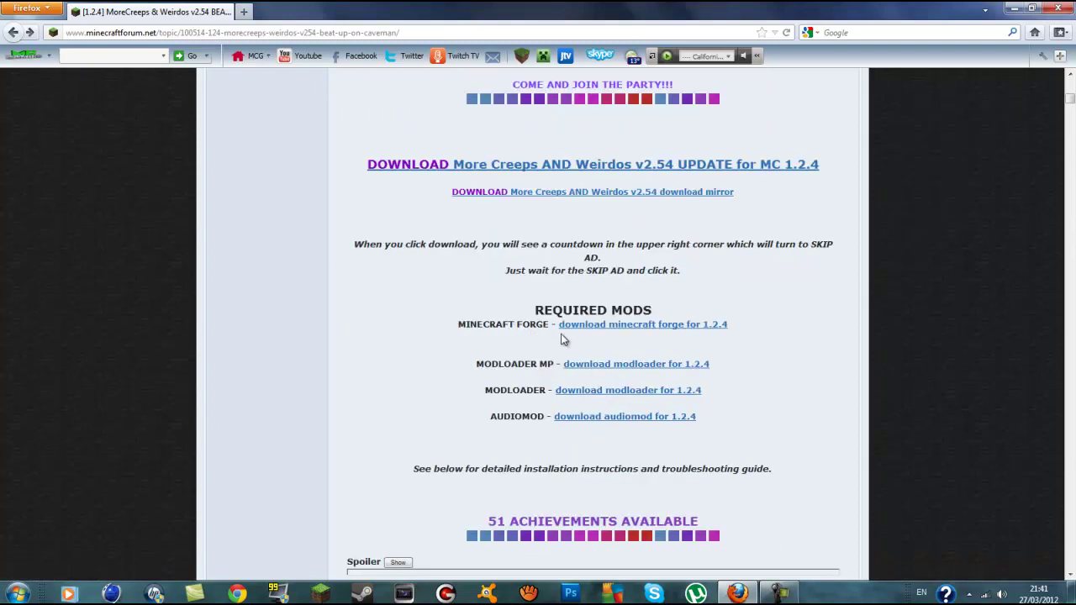
pyautogui.moveTo(538, 311); pyautogui.dragTo(651, 311)
pyautogui.click(664, 316)
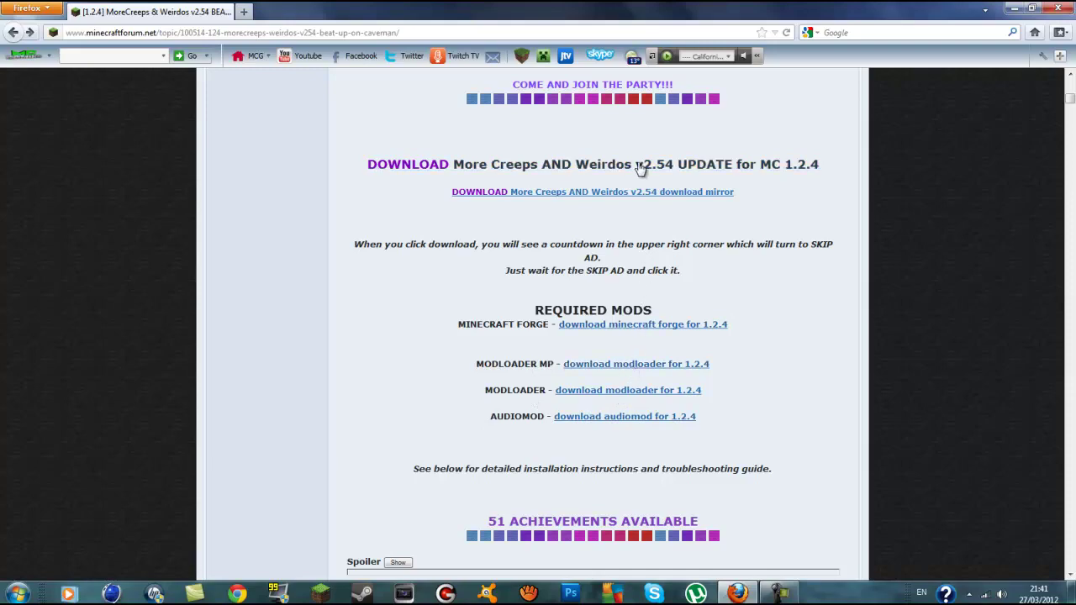
pyautogui.scroll(15, 745, 328)
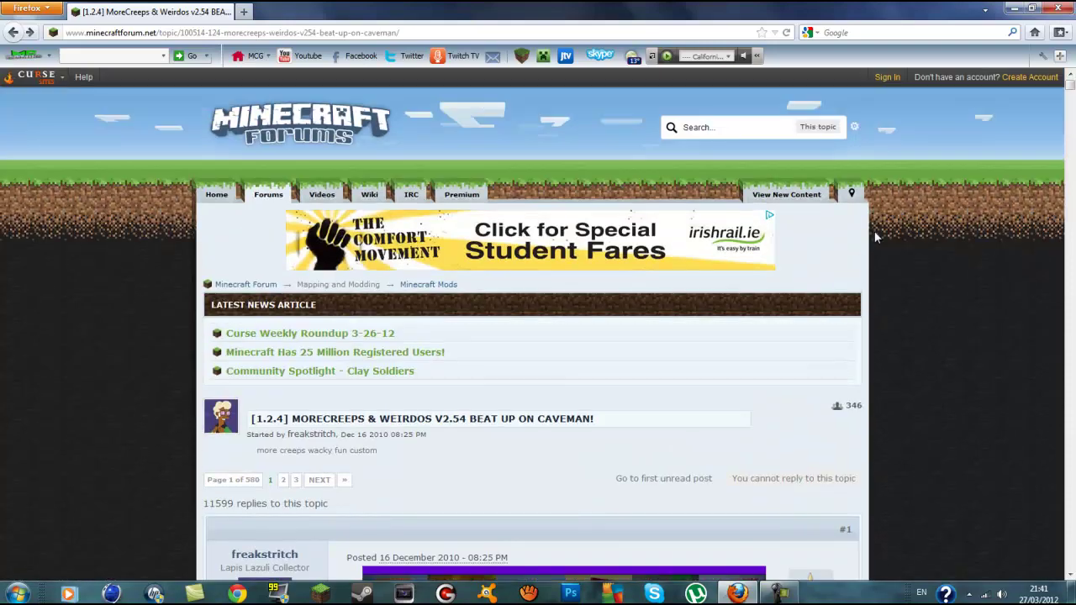
pyautogui.click(1019, 10)
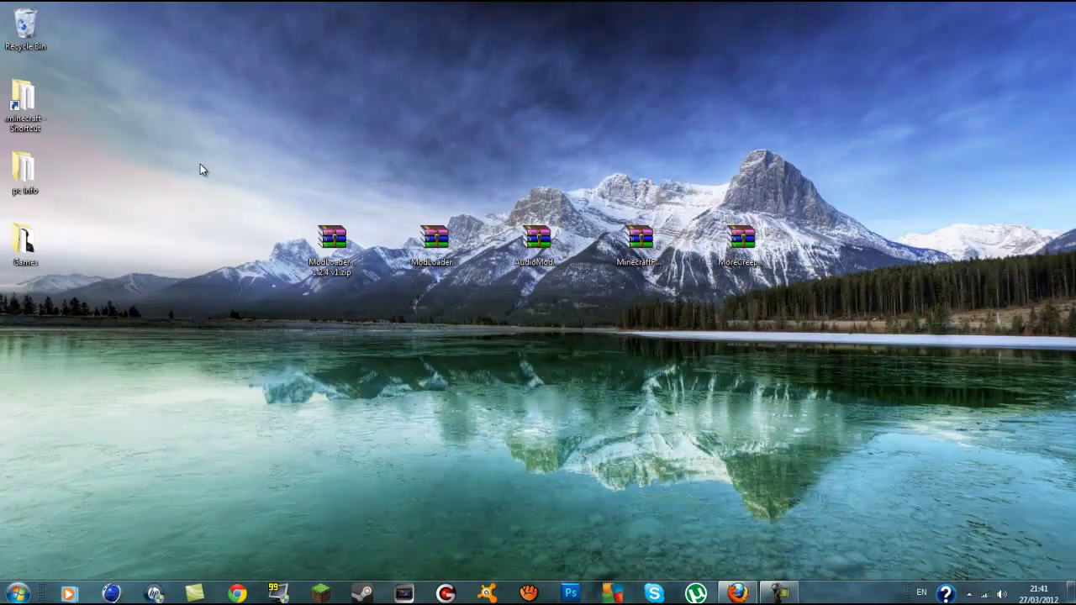
# Search %appdata% from the Start menu and open the Roaming folder
pyautogui.moveTo(200, 163); pyautogui.dragTo(593, 127)
pyautogui.click(25, 592)
pyautogui.click(41, 558)
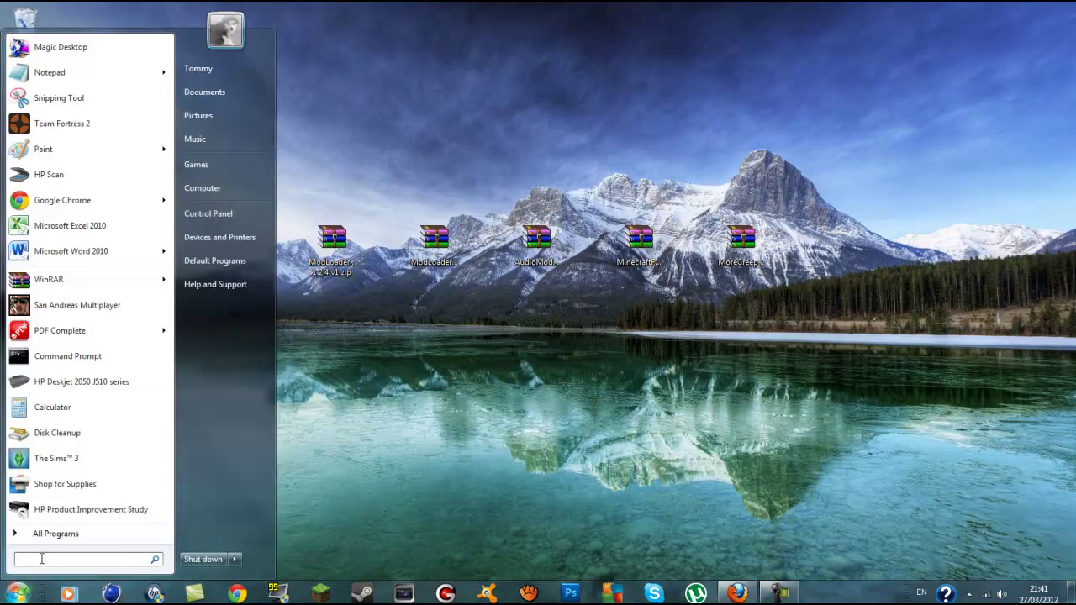
pyautogui.write('%appdata%')
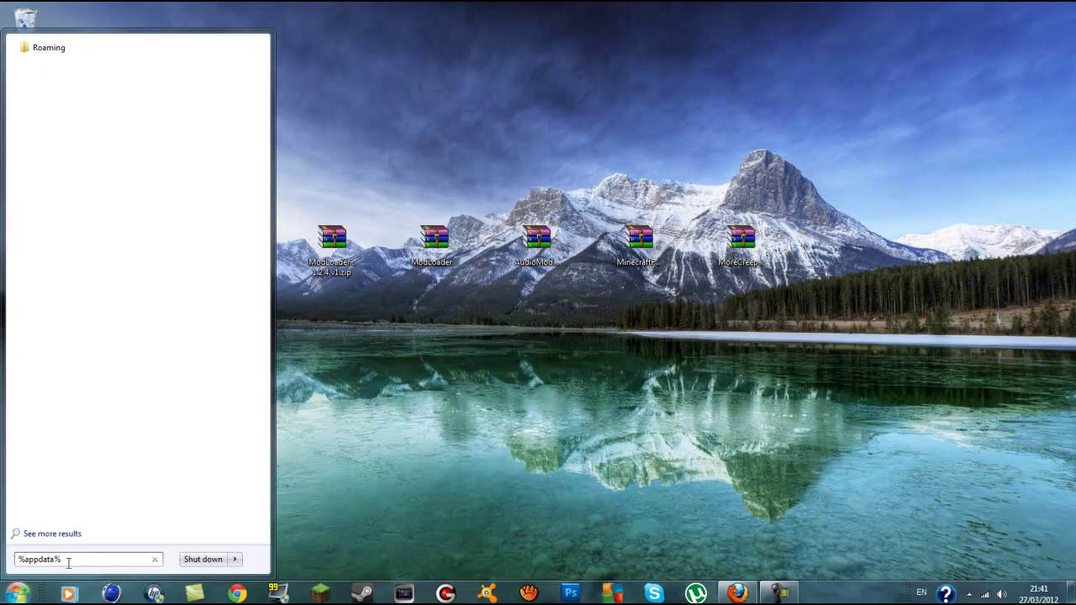
pyautogui.click(82, 51)
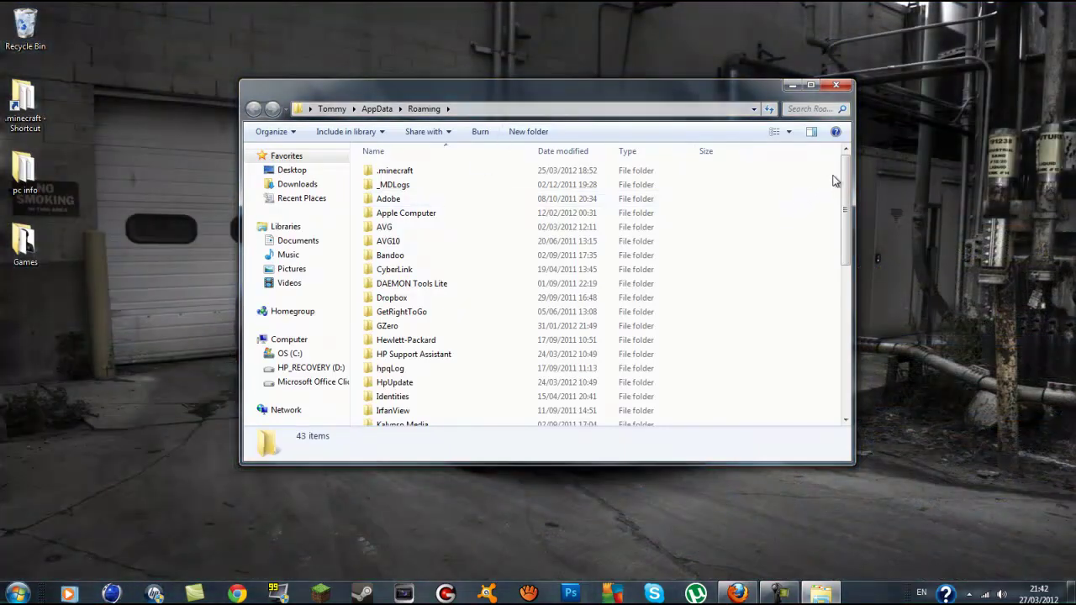
# Copy the .minecraft folder from Roaming and paste it onto the desktop
pyautogui.moveTo(844, 180); pyautogui.dragTo(884, 126)
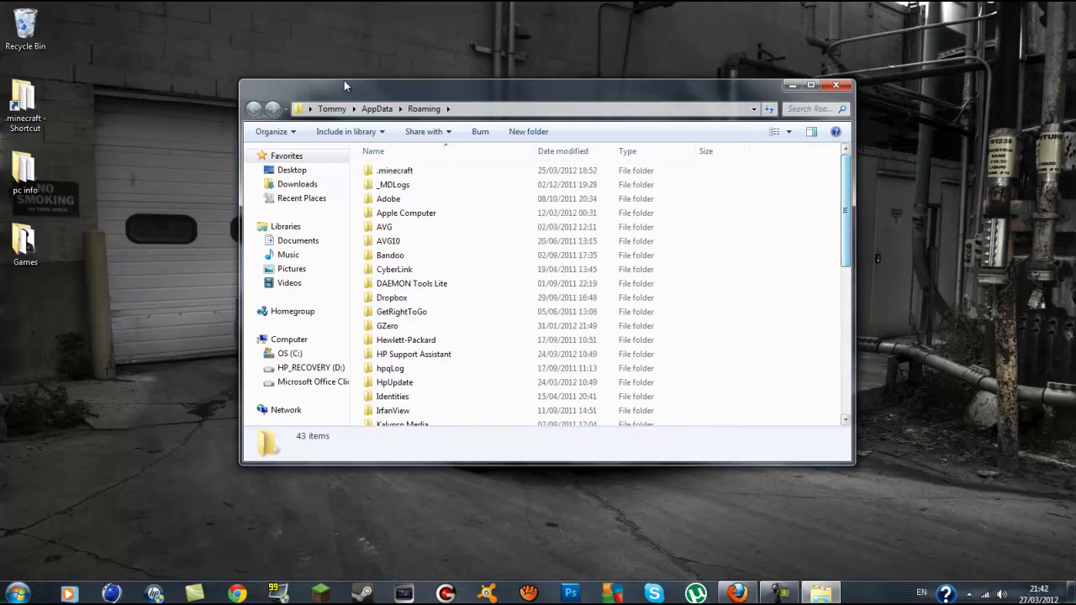
pyautogui.click(375, 174)
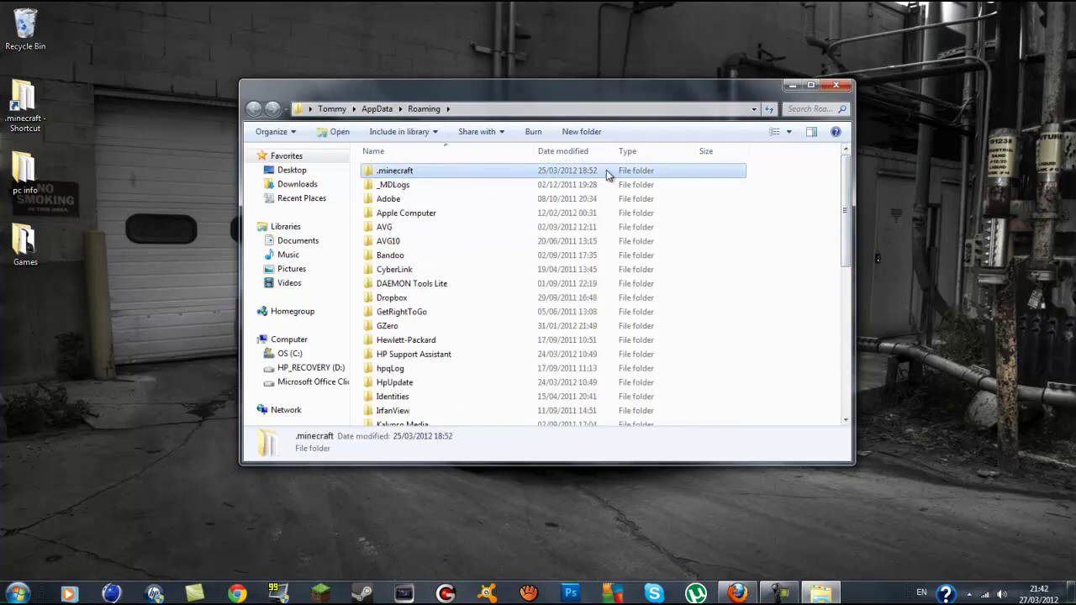
pyautogui.click(782, 174)
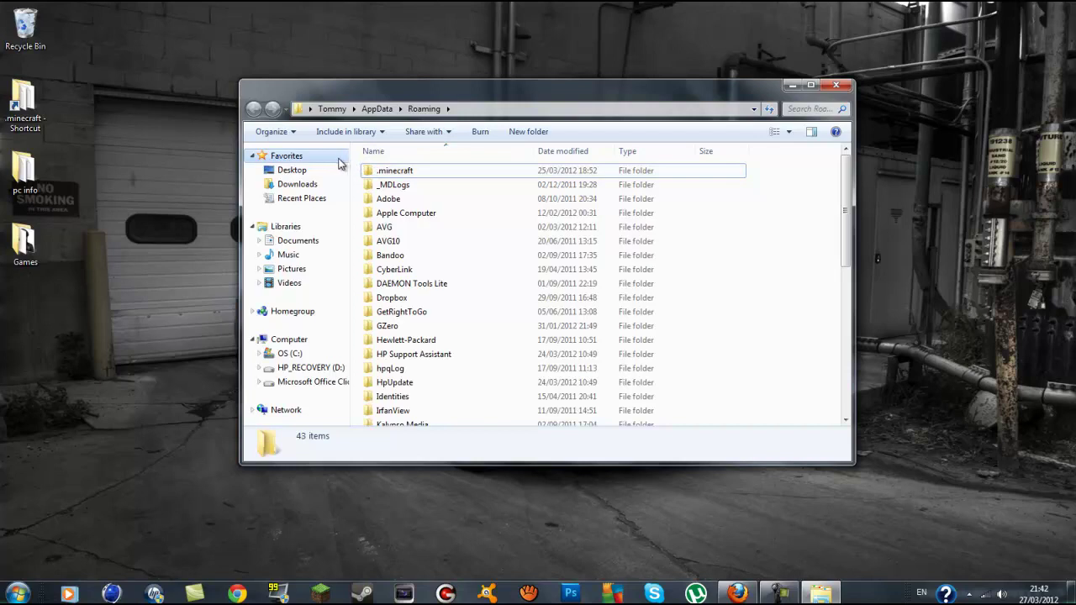
pyautogui.click(514, 174)
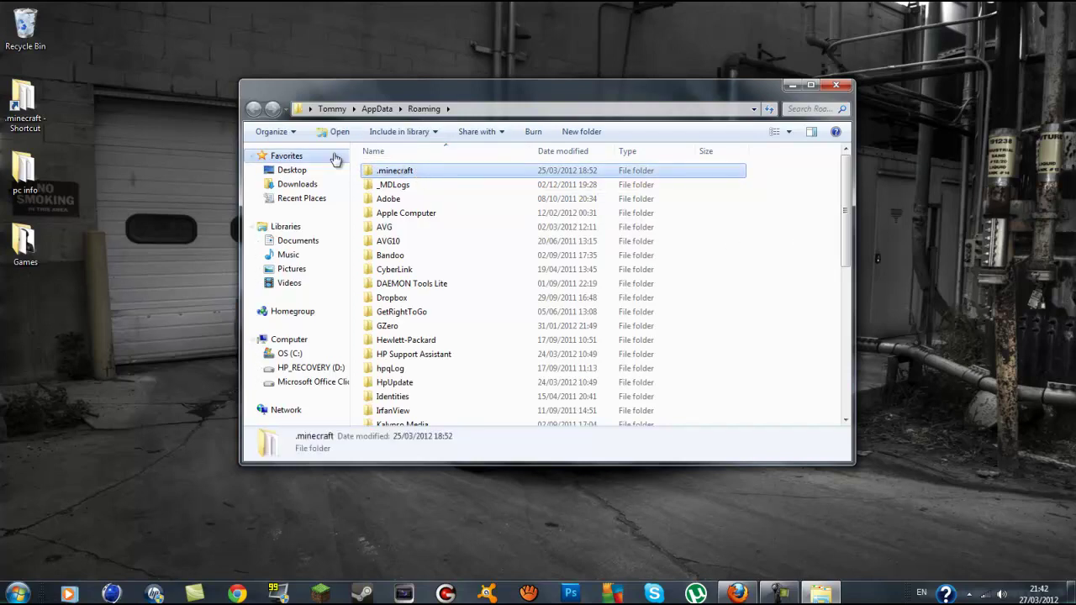
pyautogui.rightClick(403, 174)
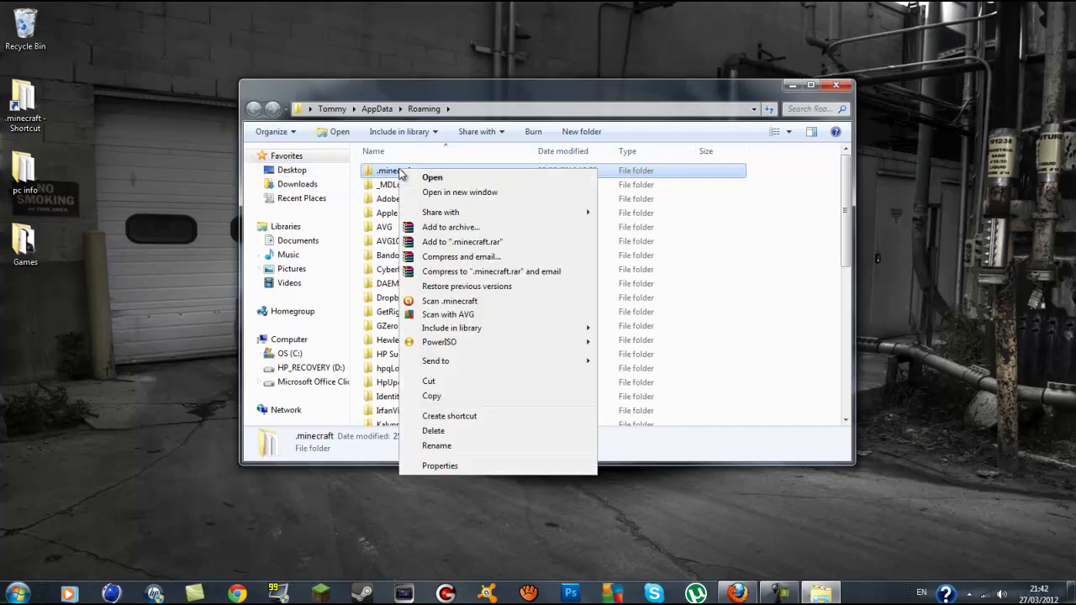
pyautogui.click(432, 396)
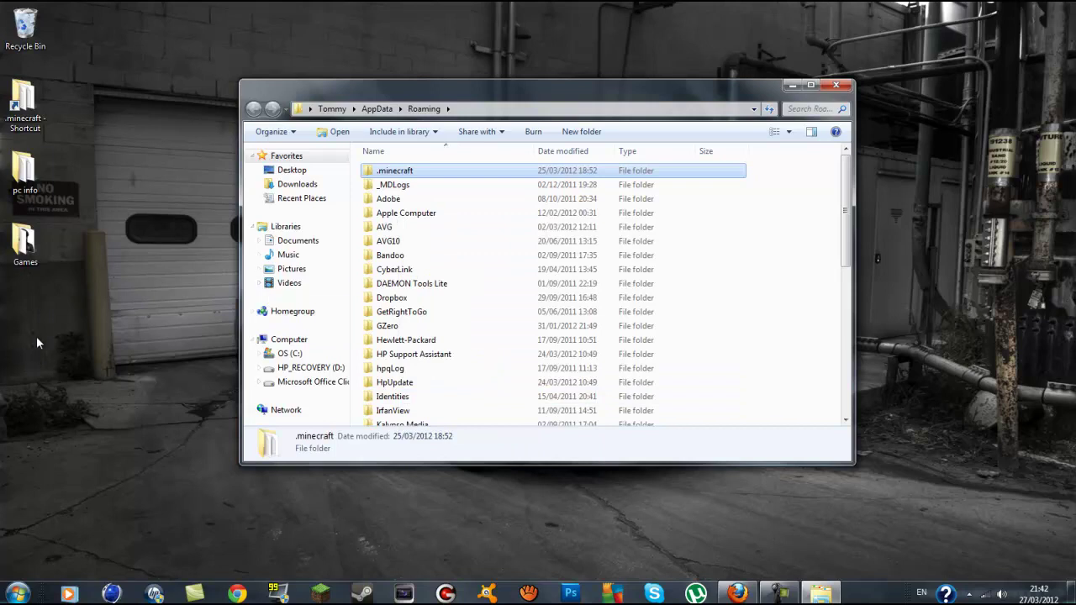
pyautogui.rightClick(31, 315)
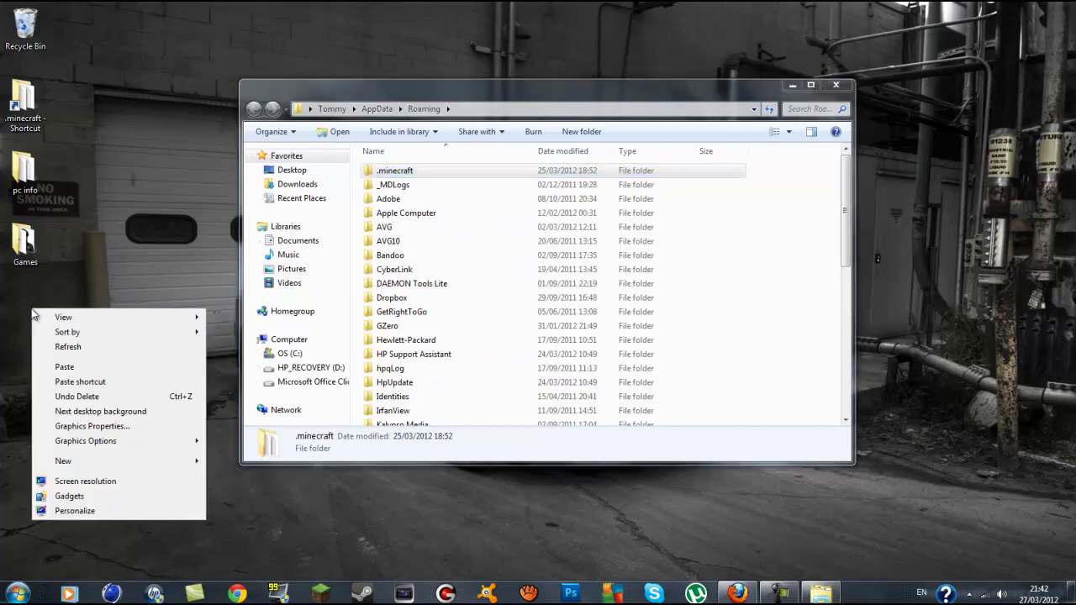
pyautogui.click(82, 370)
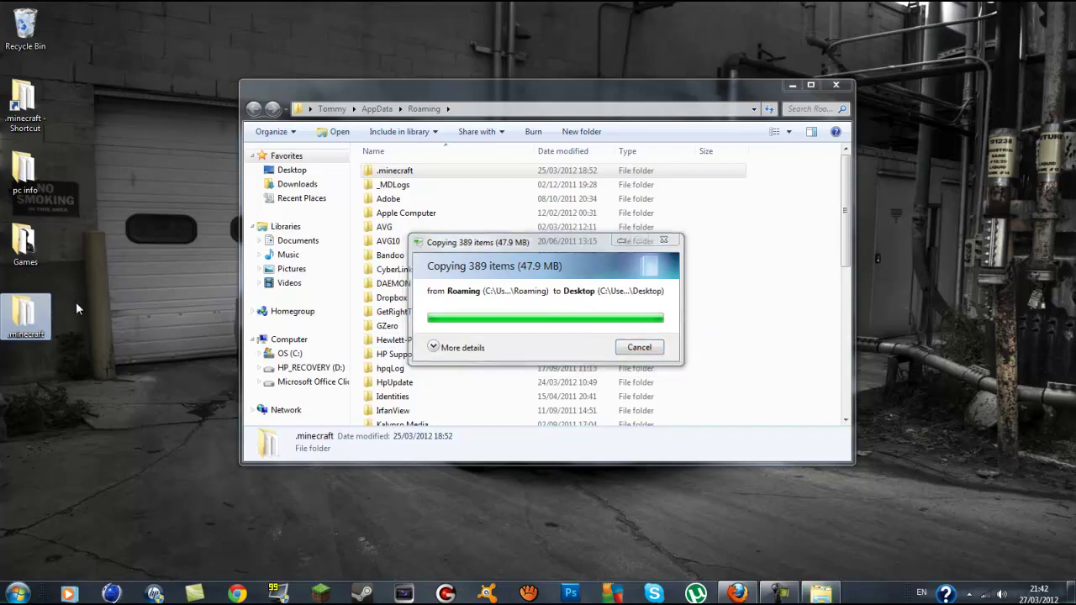
# Rename the desktop copy to 'Back up' and check its contents
pyautogui.rightClick(17, 320)
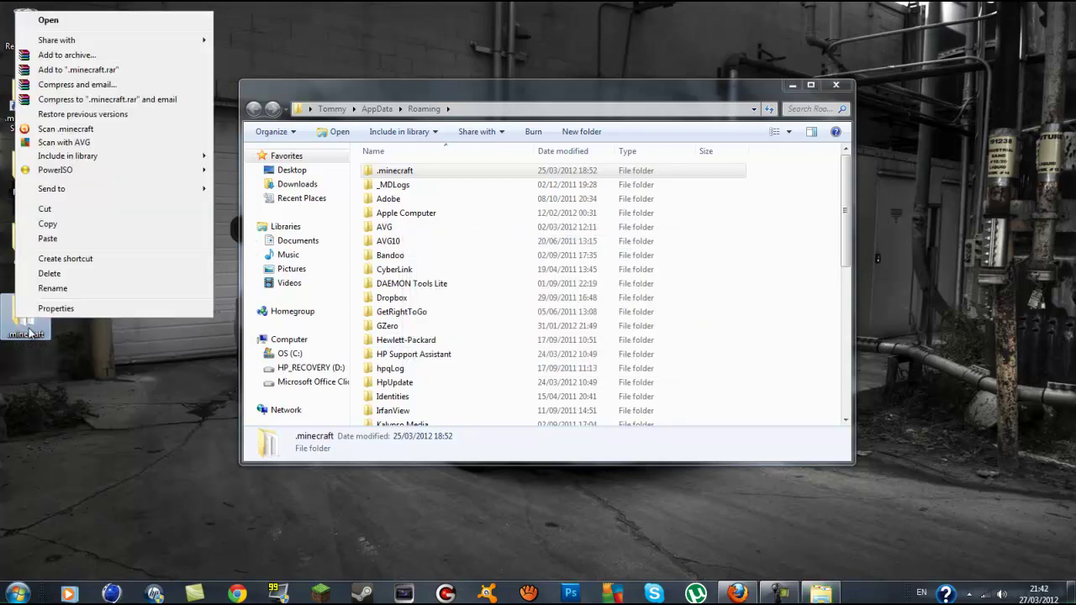
pyautogui.click(52, 288)
pyautogui.write('Ba')
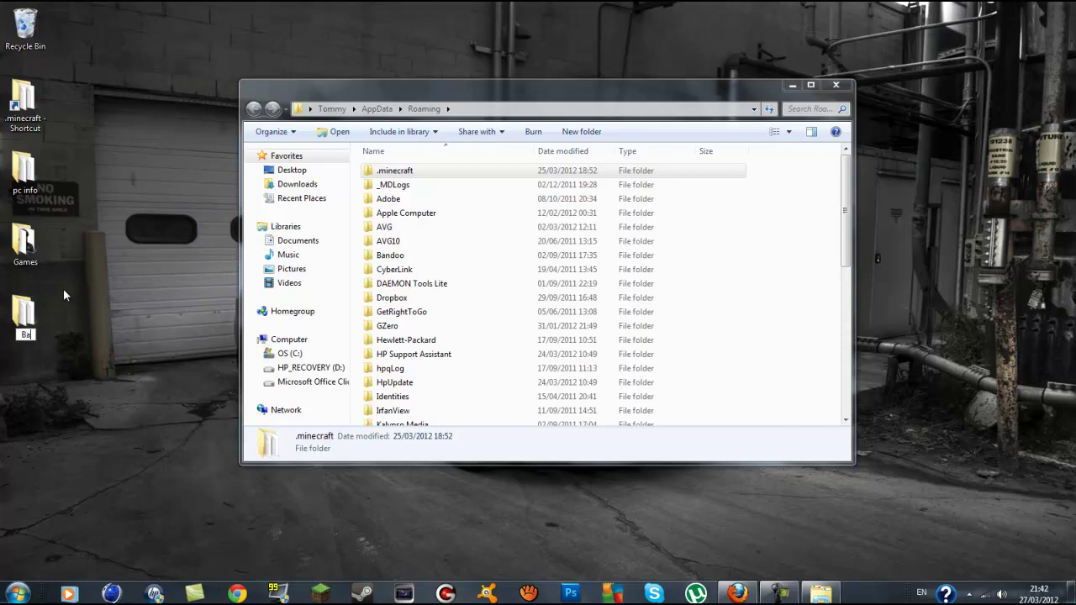
pyautogui.write('ck up')
pyautogui.press('Return')
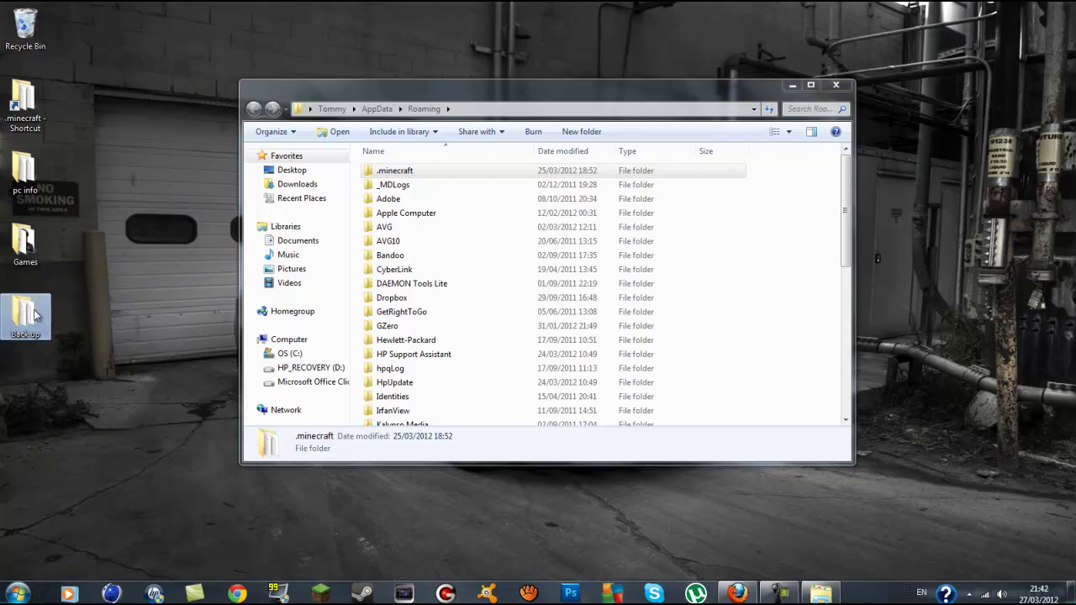
pyautogui.doubleClick(26, 315)
pyautogui.click(856, 101)
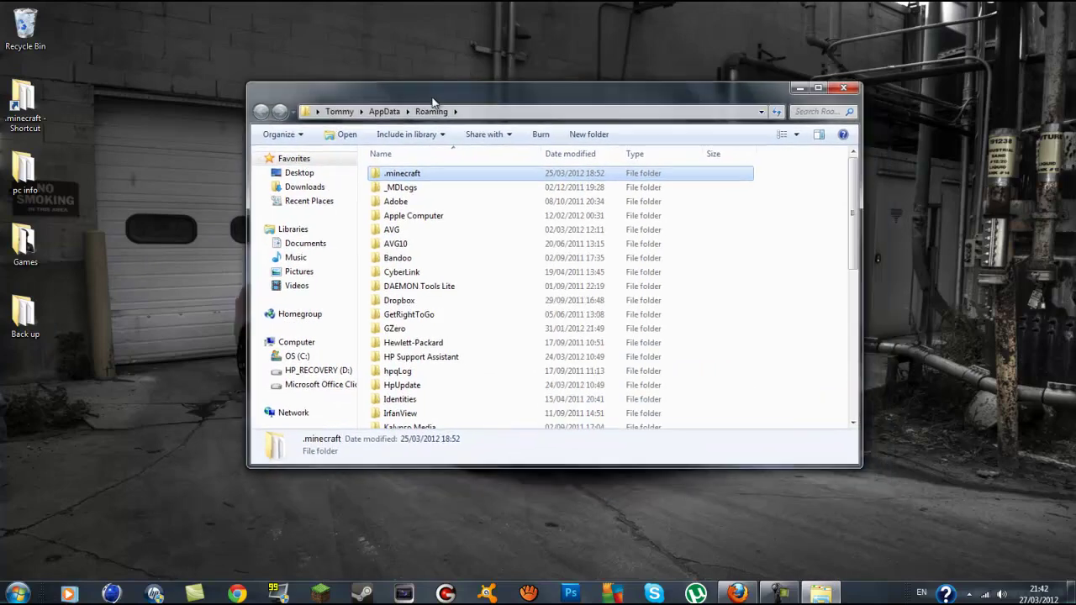
# Go into .minecraft\bin and show the Open with choices for minecraft.jar
pyautogui.click(367, 166)
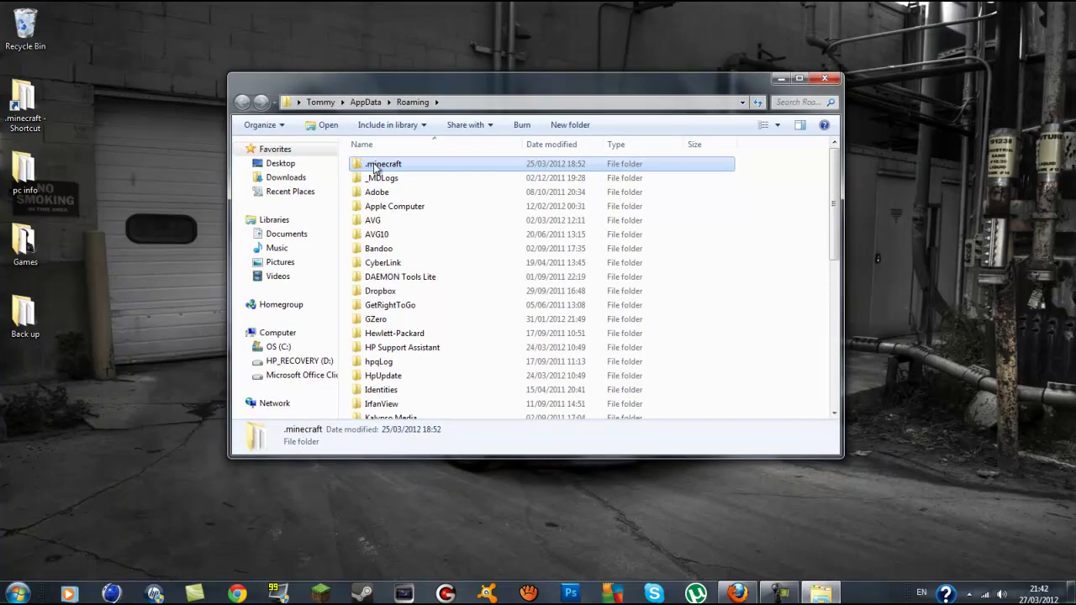
pyautogui.doubleClick(375, 167)
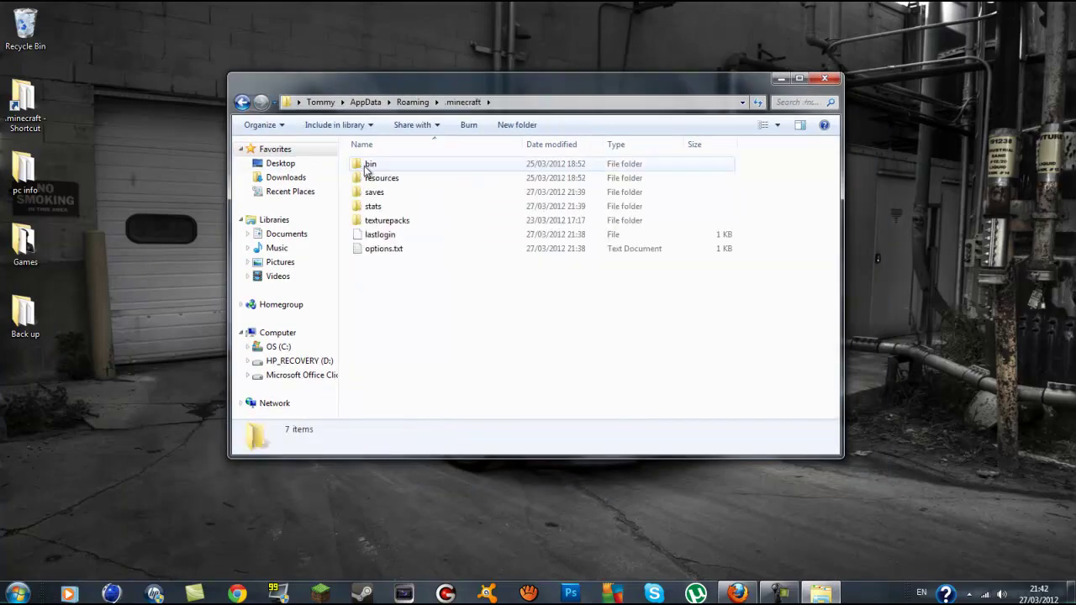
pyautogui.click(407, 170)
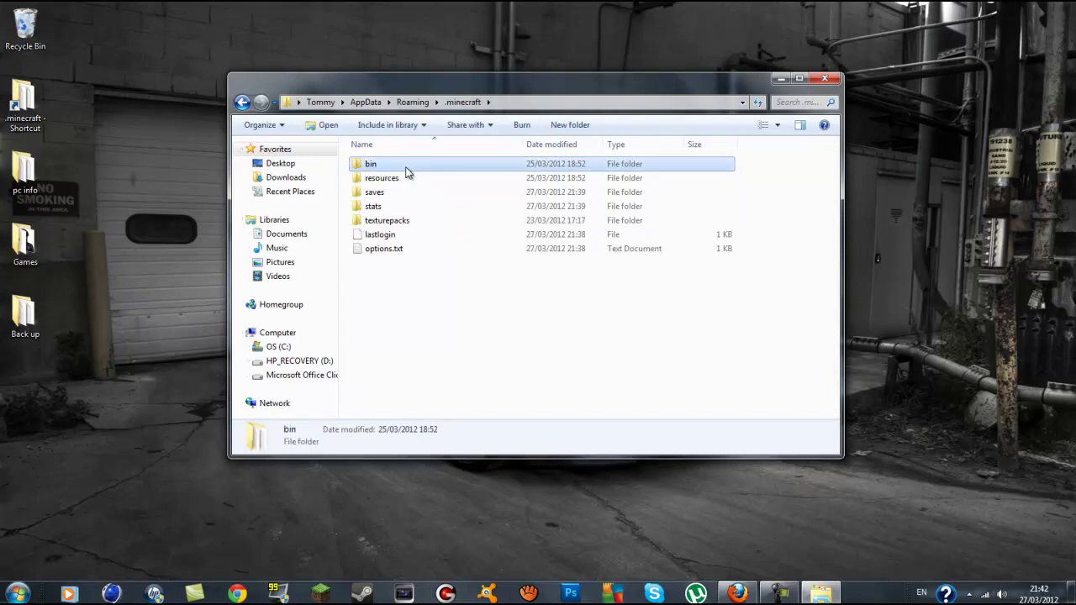
pyautogui.doubleClick(407, 170)
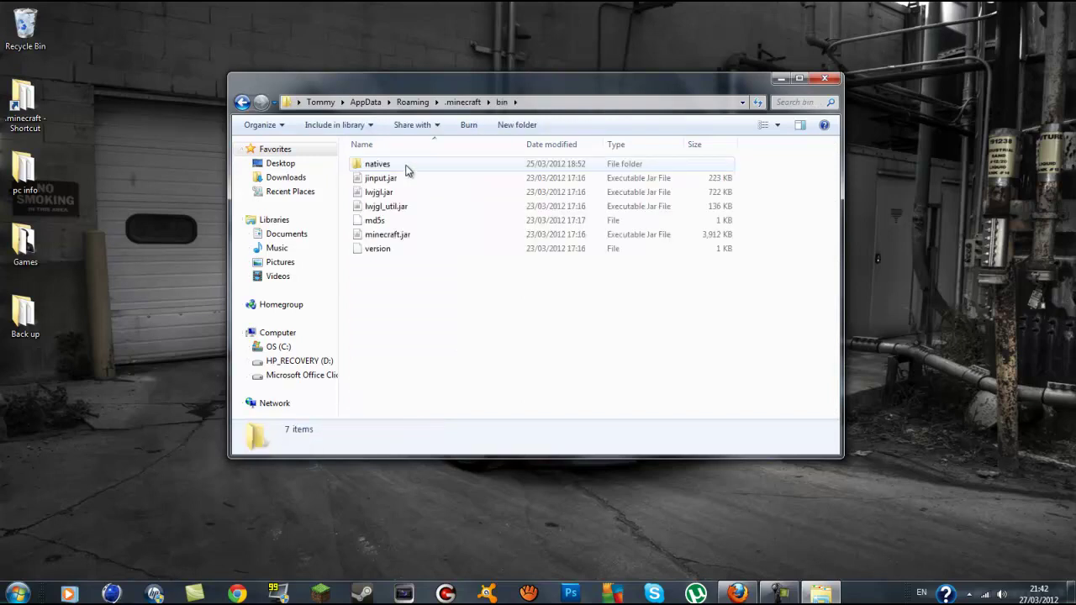
pyautogui.click(418, 239)
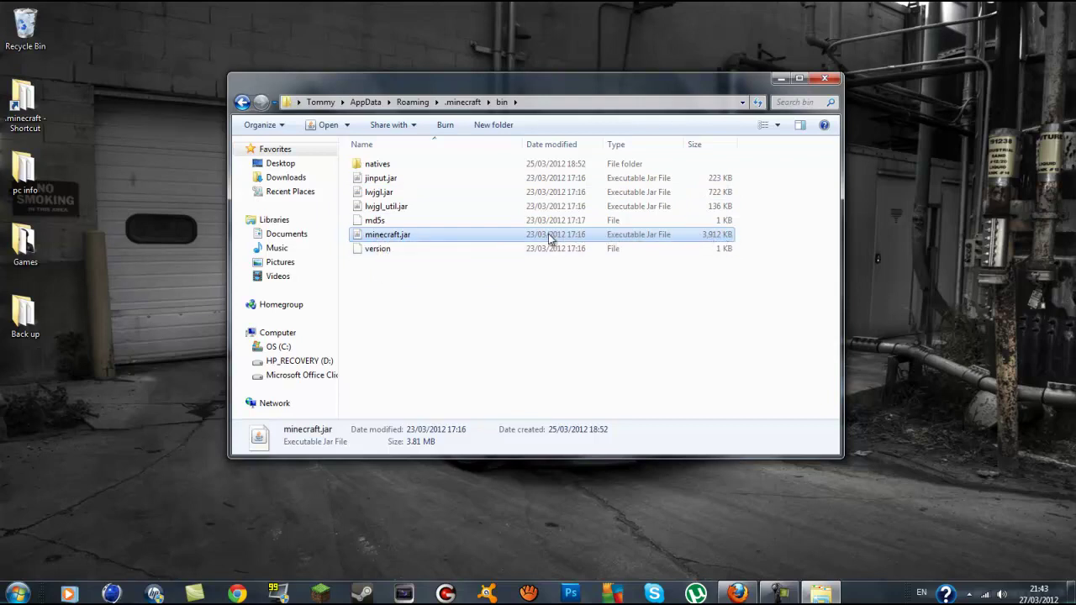
pyautogui.rightClick(399, 241)
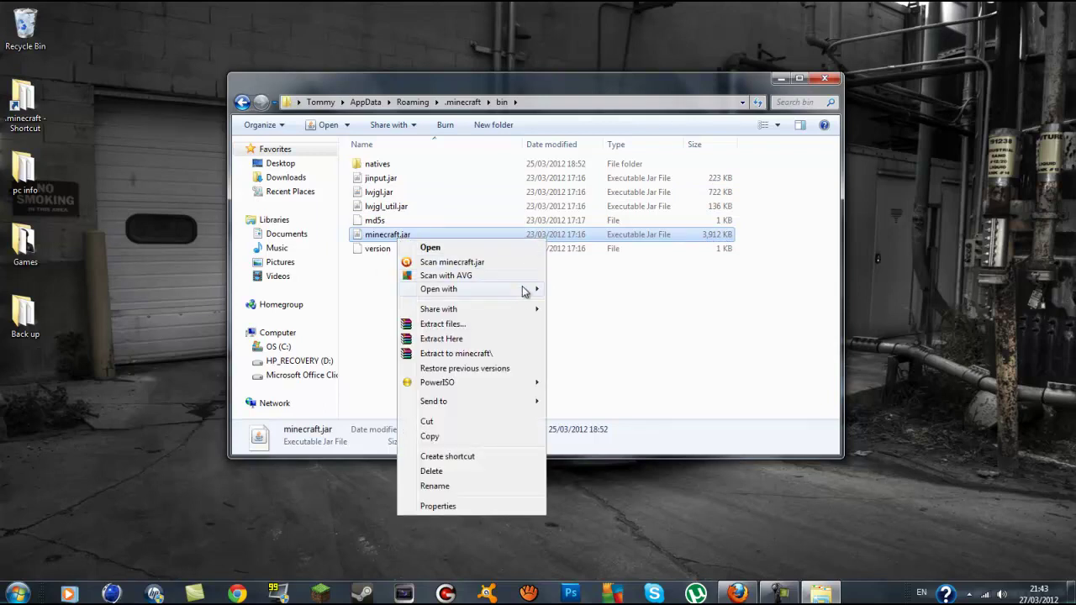
pyautogui.moveTo(546, 293)
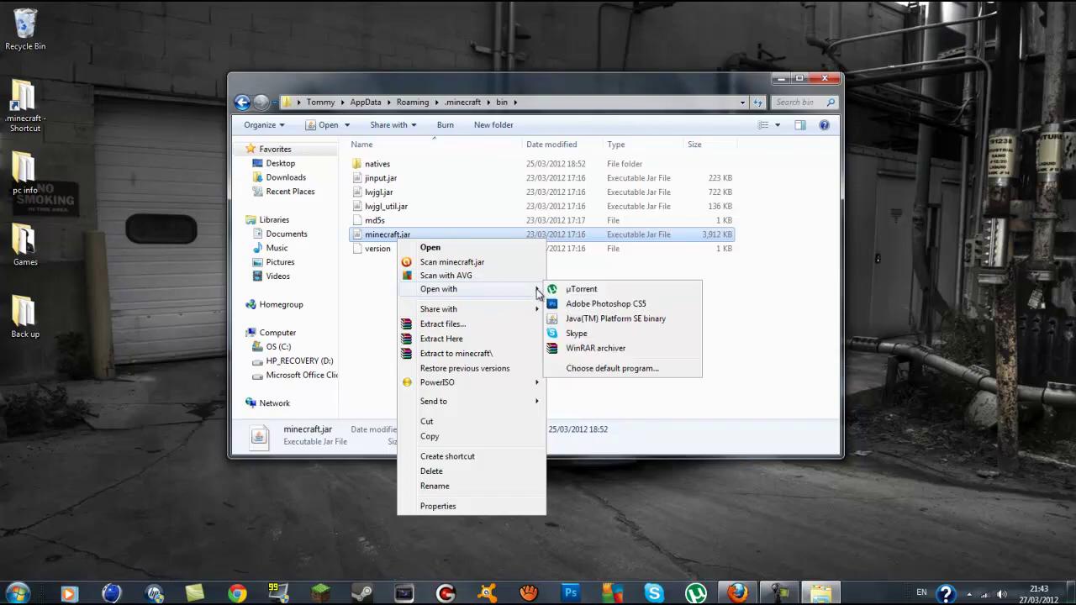
# Open minecraft.jar with WinRAR archiver and delete its META-INF folder
pyautogui.click(581, 348)
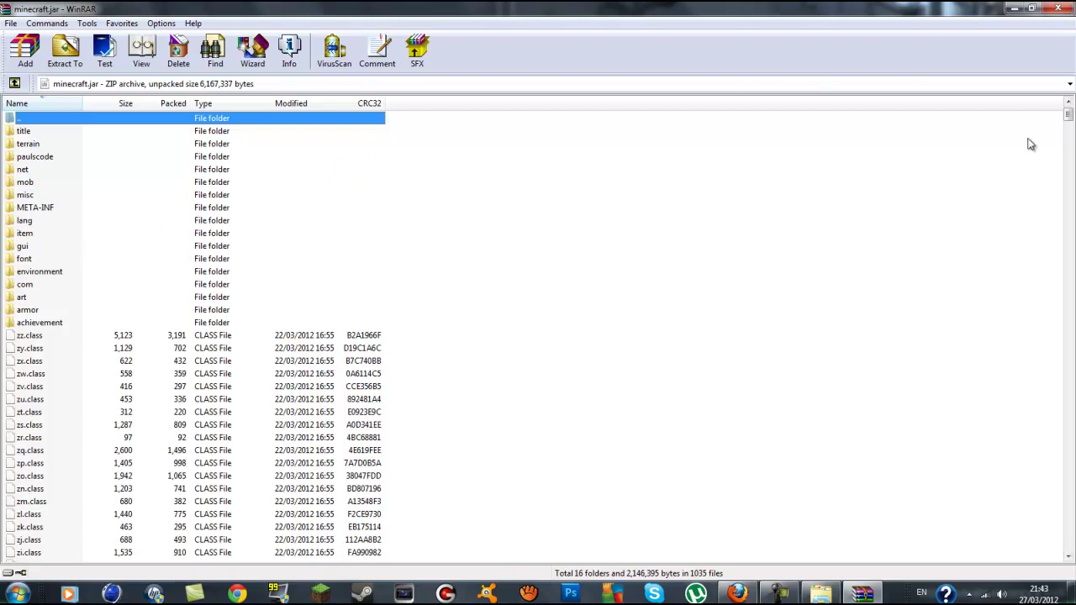
pyautogui.moveTo(1070, 111)
pyautogui.mouseDown()
pyautogui.moveTo(1069, 149)
pyautogui.moveTo(1068, 111)
pyautogui.mouseUp()
pyautogui.click(26, 210)
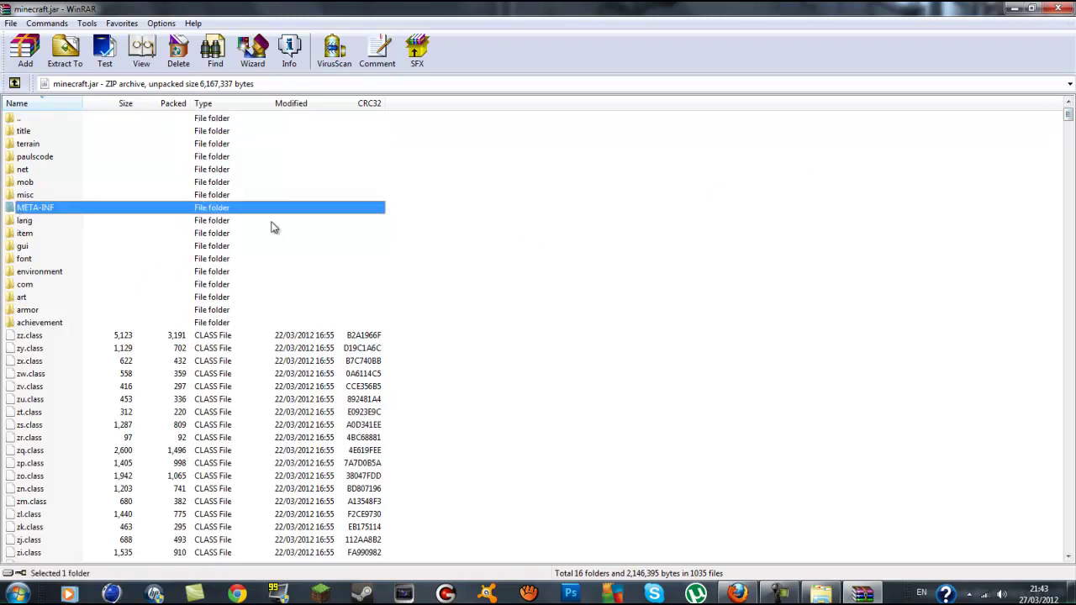
pyautogui.rightClick(60, 212)
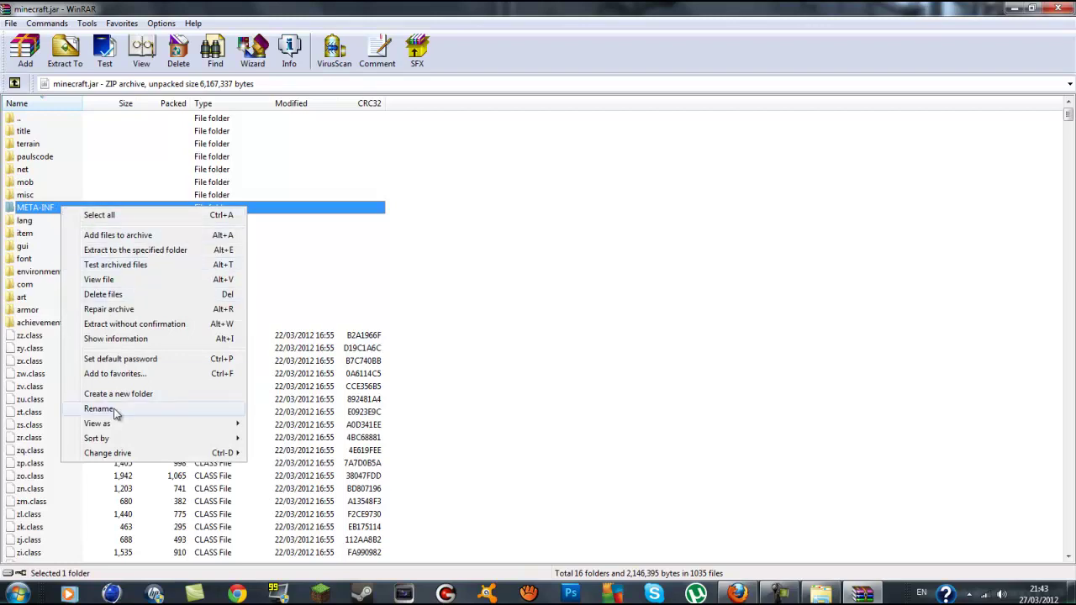
pyautogui.click(112, 295)
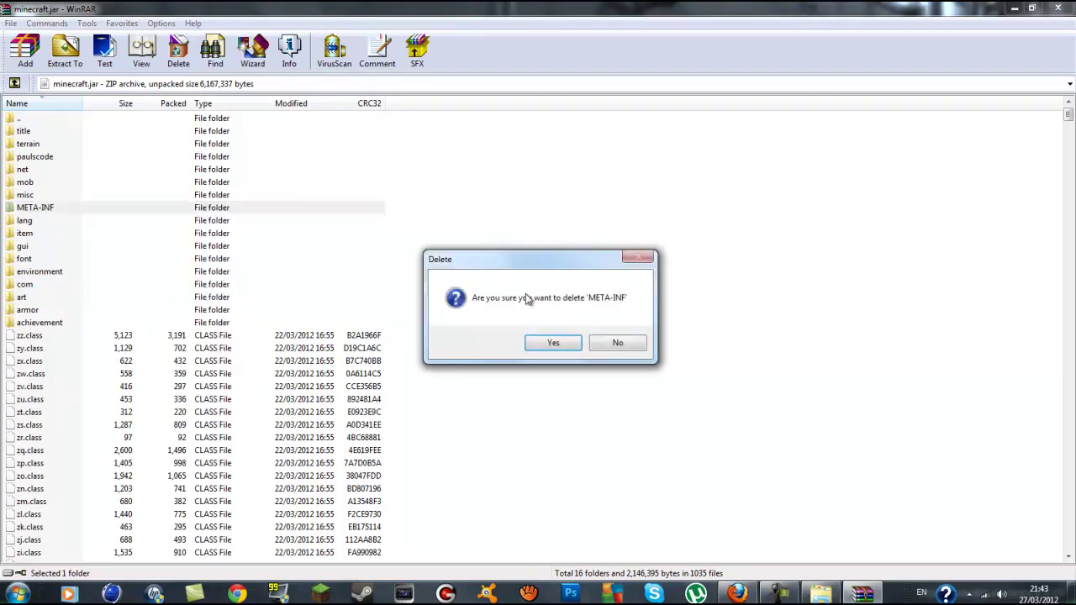
pyautogui.click(553, 342)
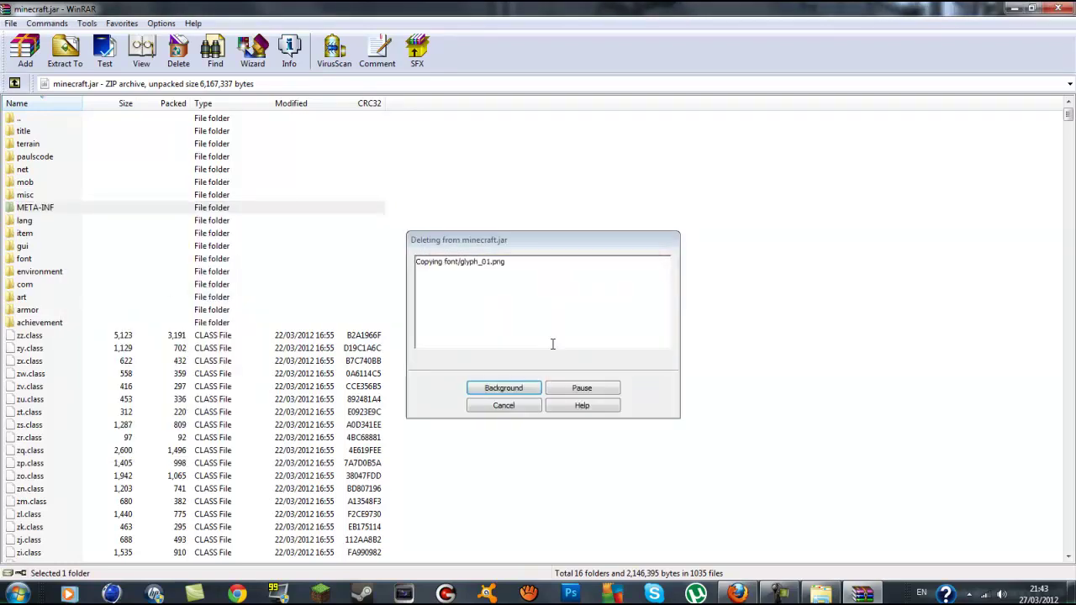
pyautogui.click(1016, 11)
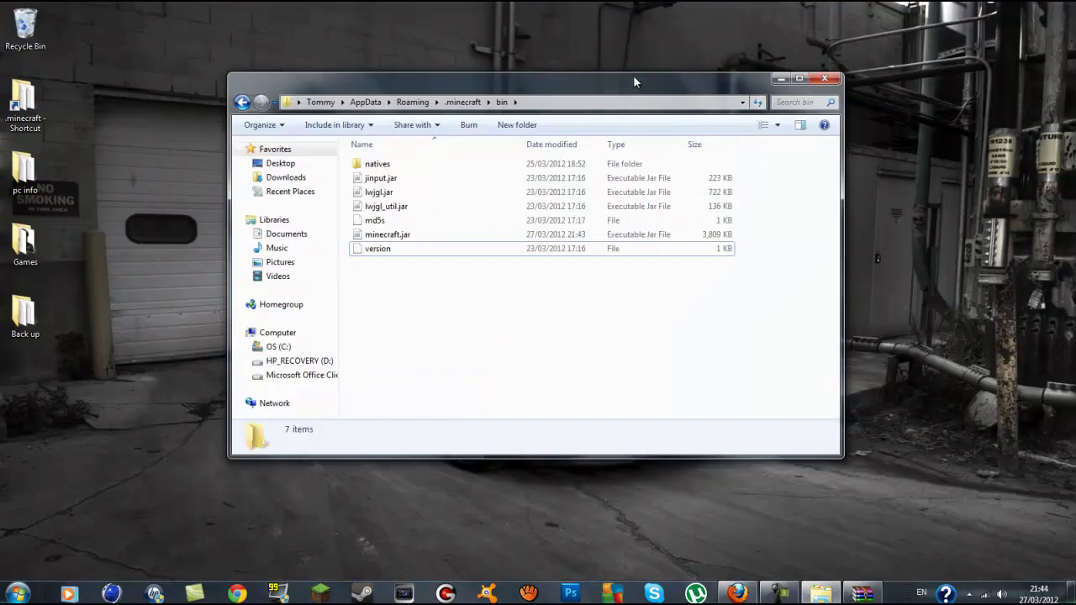
# Open ModLoader.zip from the desktop and position its window beside the minecraft.jar list
pyautogui.moveTo(626, 88)
pyautogui.mouseDown()
pyautogui.moveTo(649, 80)
pyautogui.moveTo(639, 89)
pyautogui.mouseUp()
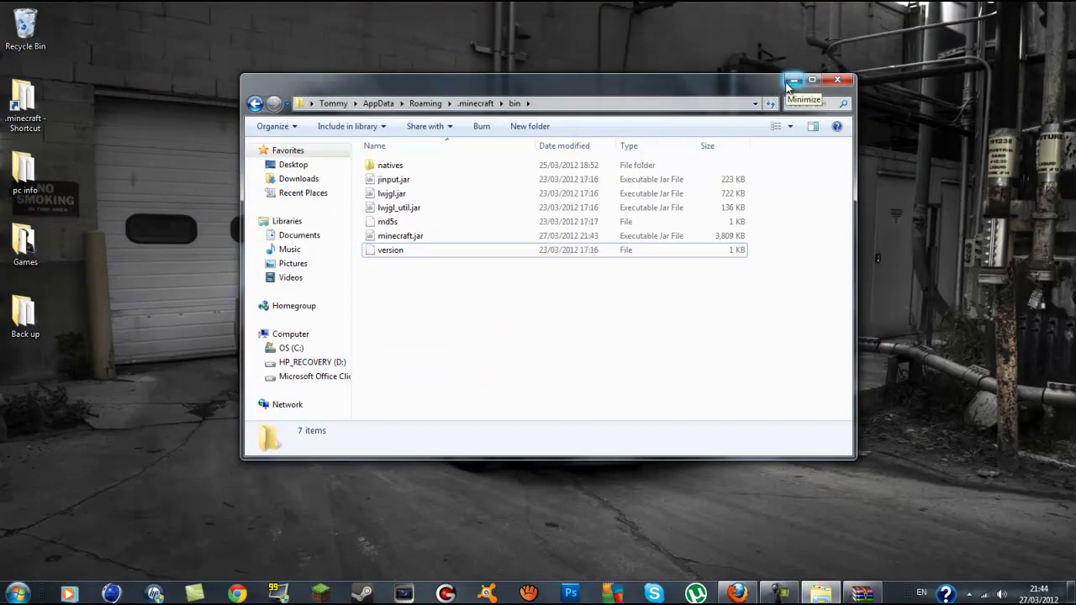
pyautogui.click(792, 82)
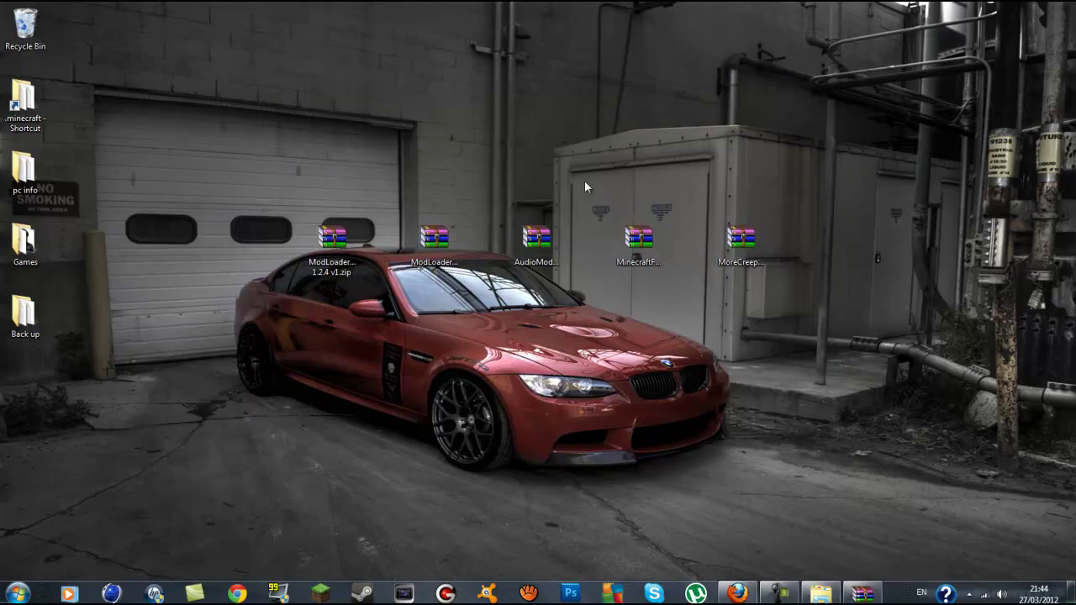
pyautogui.click(444, 249)
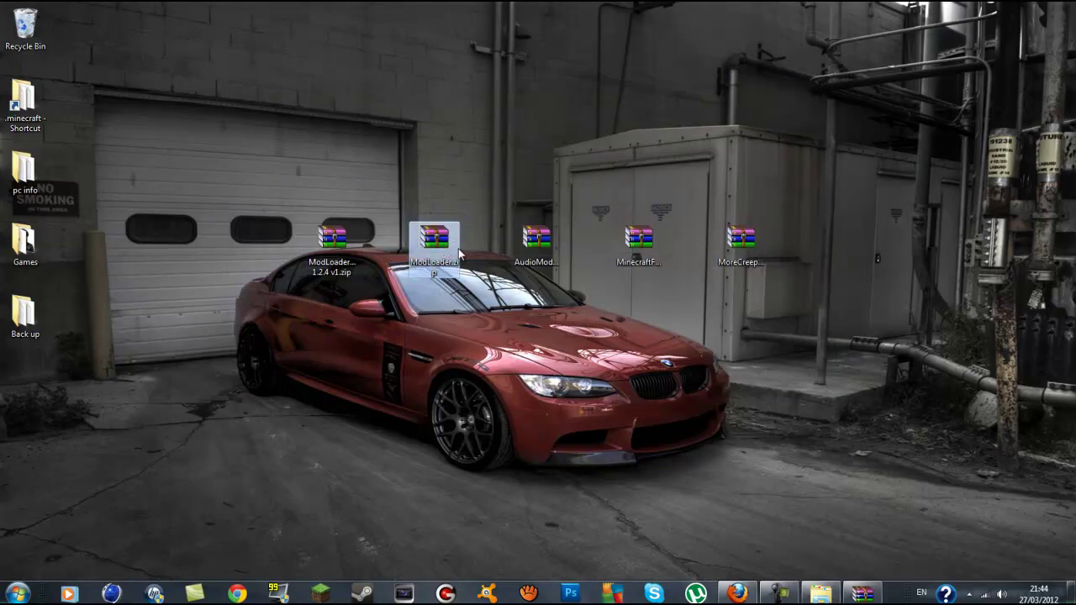
pyautogui.doubleClick(420, 250)
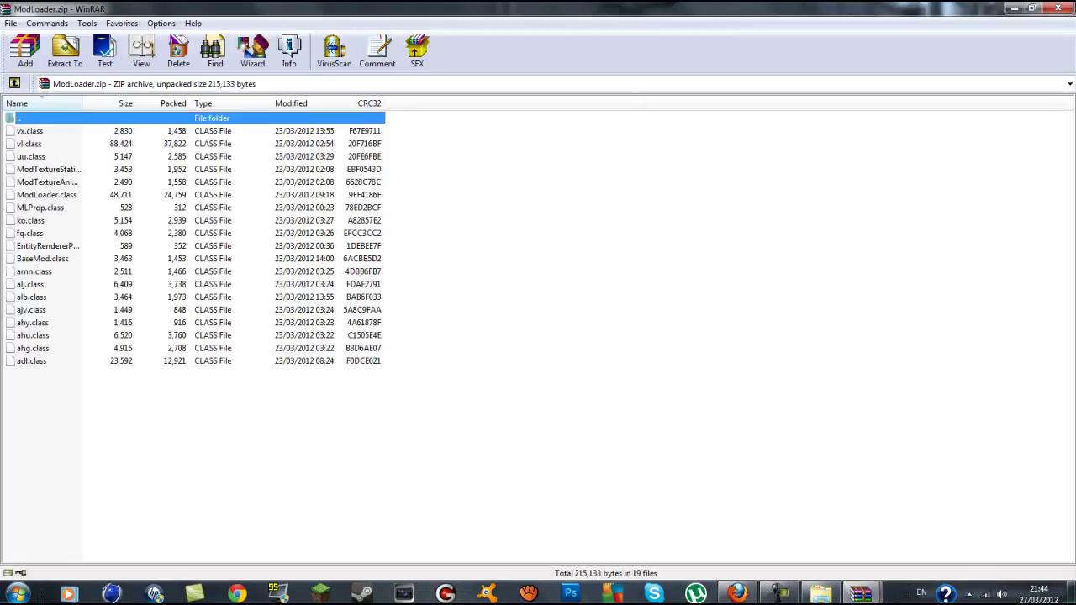
pyautogui.click(1034, 8)
pyautogui.moveTo(623, 51); pyautogui.dragTo(887, 28)
pyautogui.moveTo(861, 593)
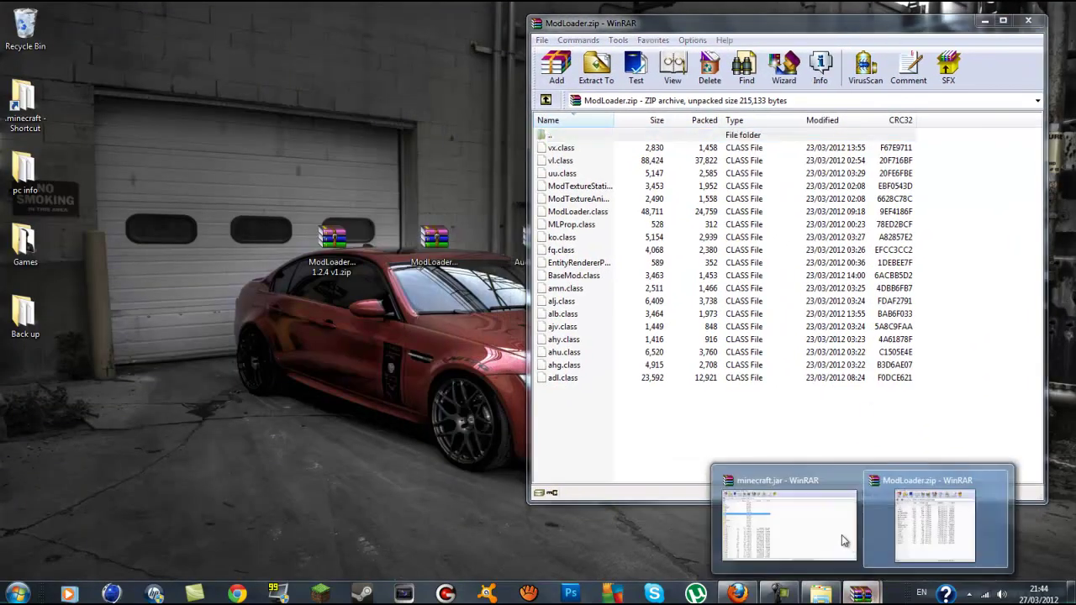
pyautogui.click(840, 538)
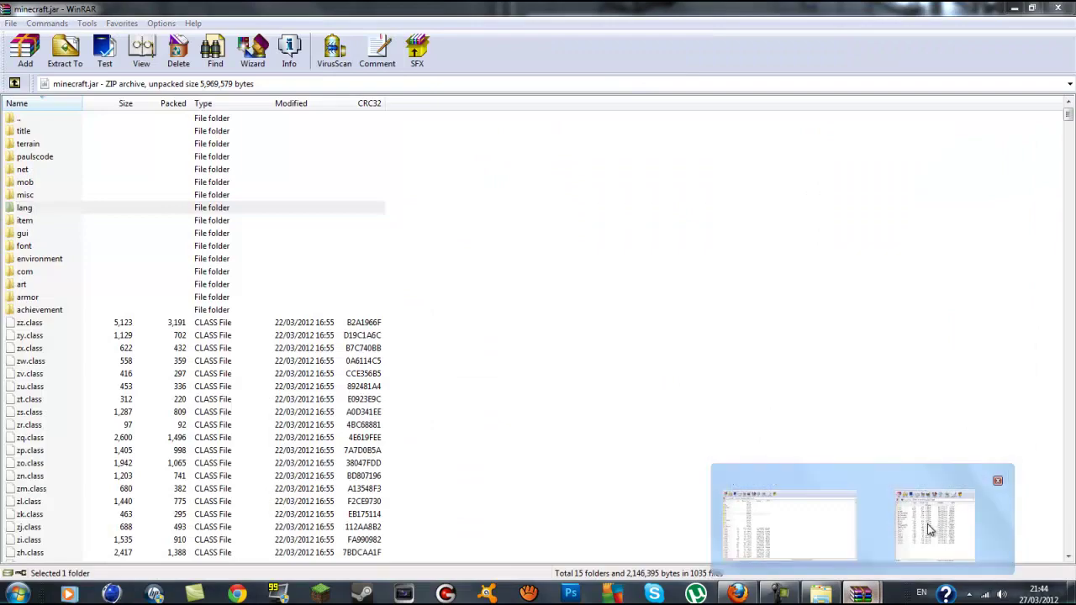
pyautogui.click(941, 525)
pyautogui.moveTo(784, 63); pyautogui.dragTo(736, 67)
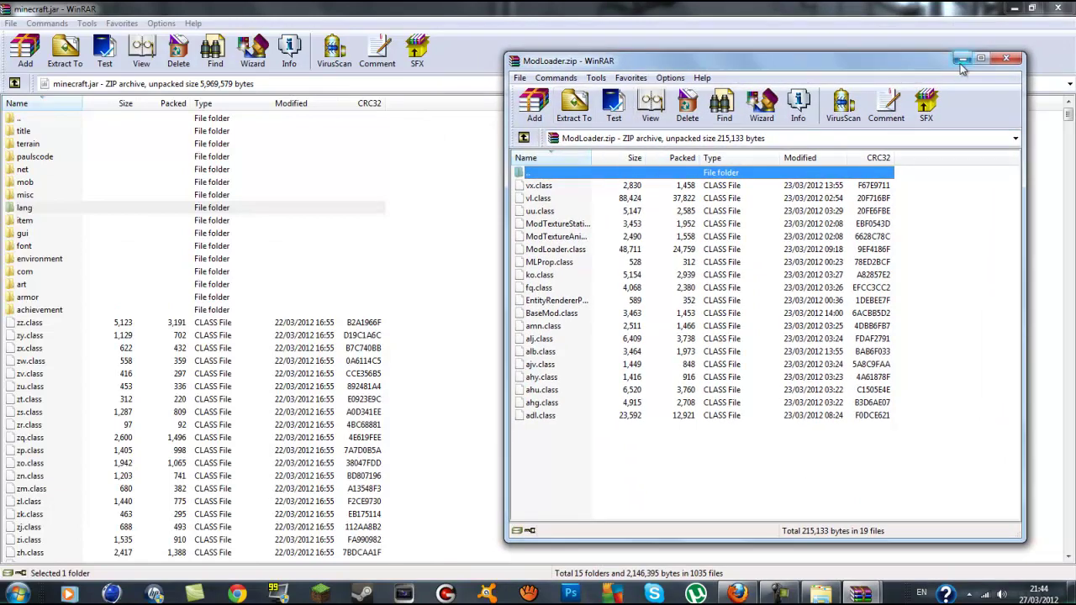
pyautogui.moveTo(748, 67); pyautogui.dragTo(777, 74)
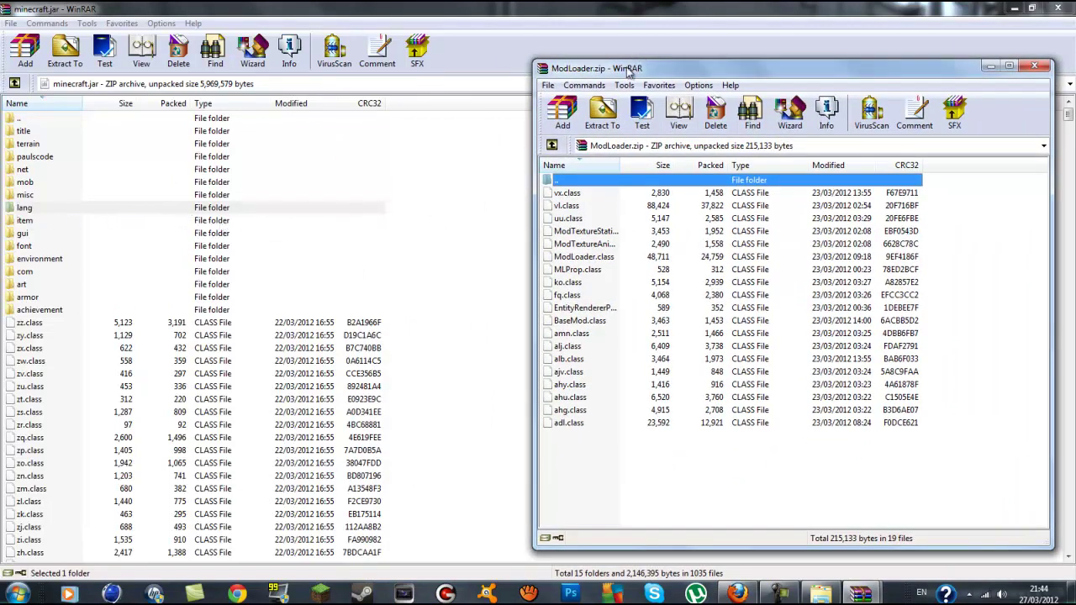
pyautogui.moveTo(602, 74); pyautogui.dragTo(589, 74)
# Drag all 19 ModLoader class files into minecraft.jar, bringing it to 1041 files
pyautogui.moveTo(909, 452); pyautogui.dragTo(579, 188)
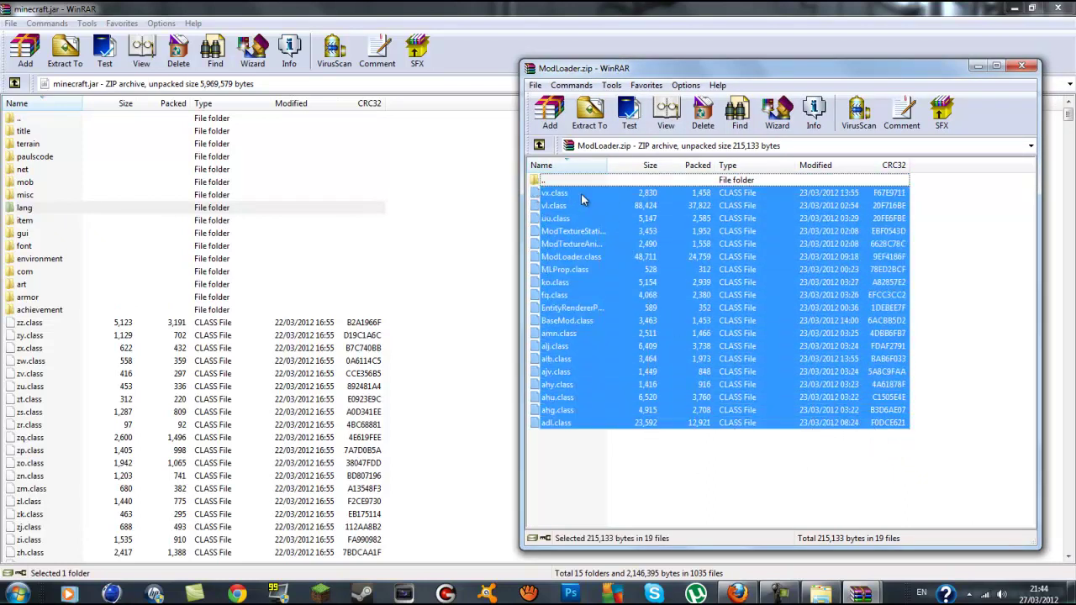
pyautogui.moveTo(867, 275); pyautogui.dragTo(284, 199)
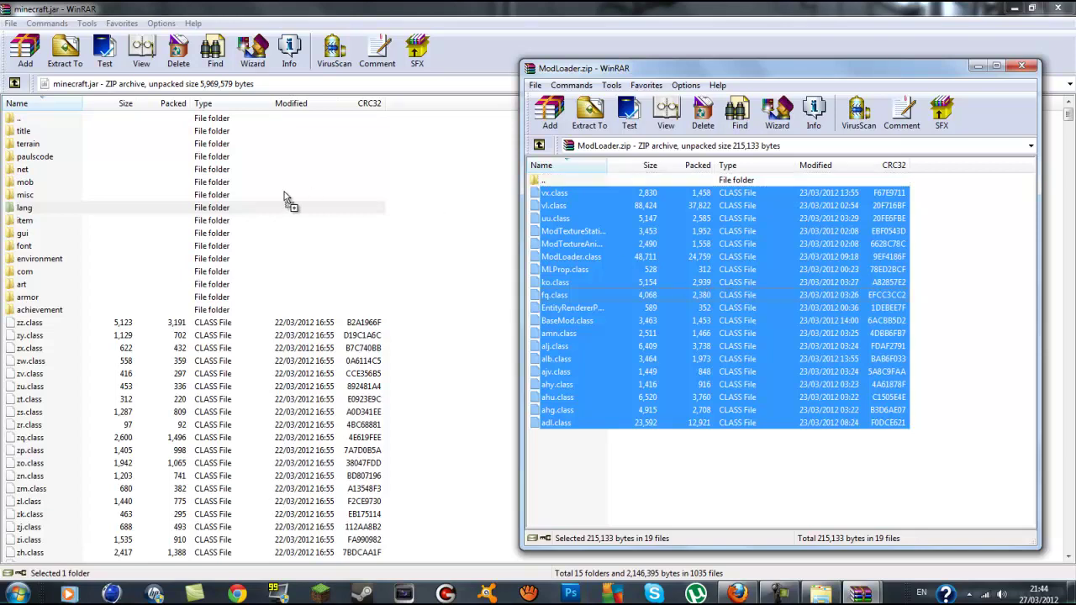
pyautogui.moveTo(76, 415); pyautogui.dragTo(78, 426)
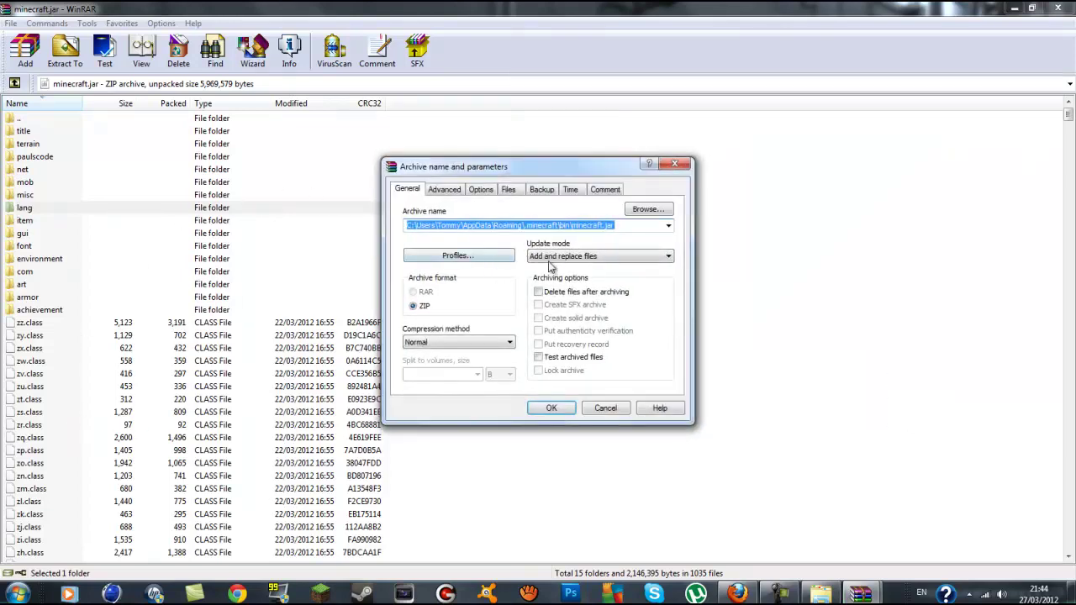
pyautogui.click(554, 409)
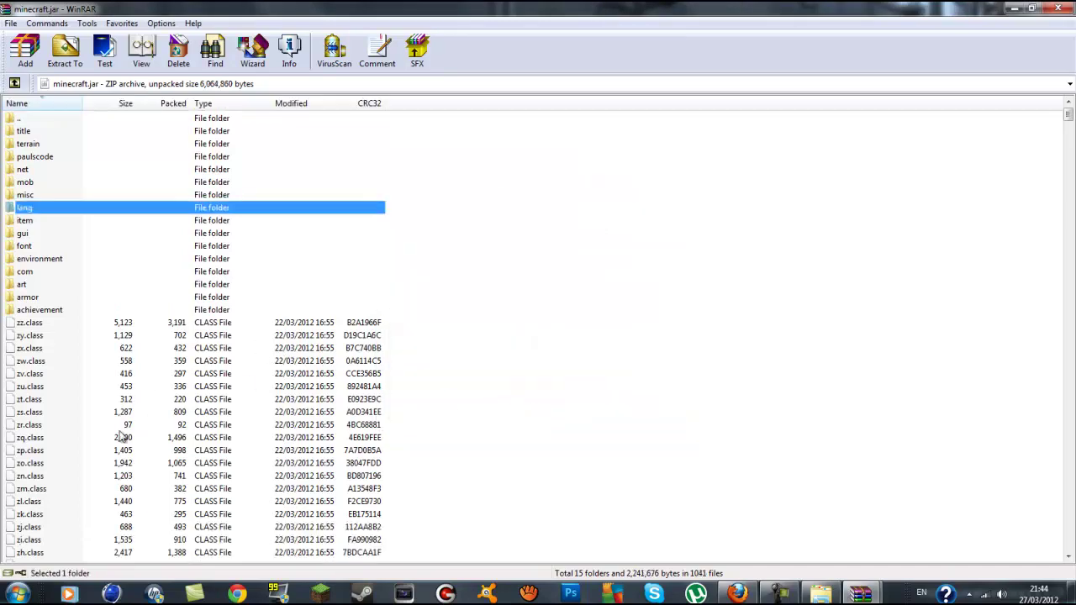
pyautogui.click(1011, 9)
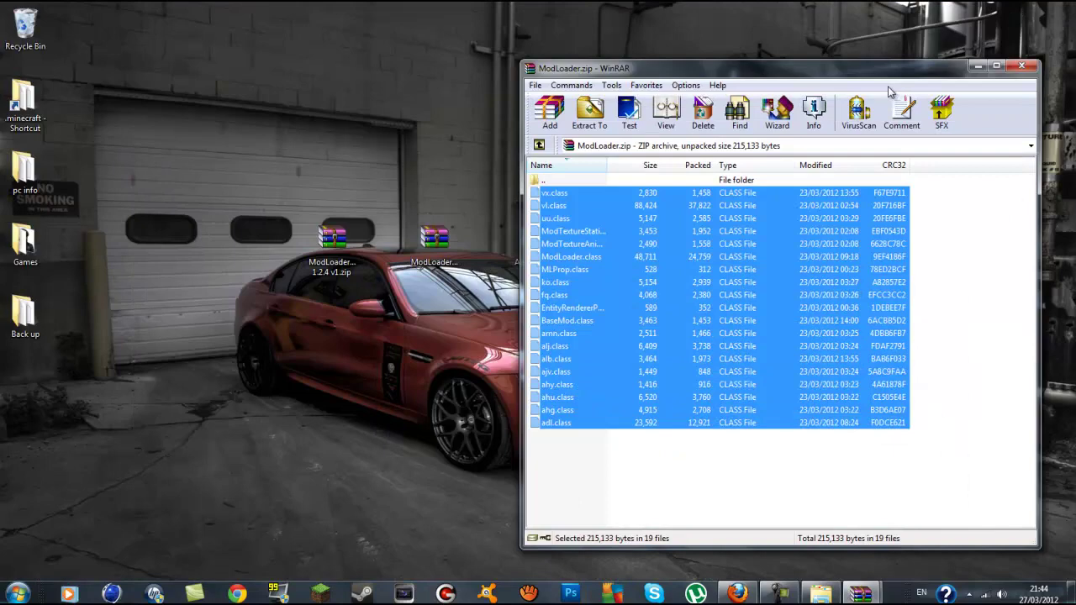
# Close ModLoader.zip and open AudioMod.zip positioned over the minecraft.jar window
pyautogui.click(1023, 66)
pyautogui.moveTo(433, 240); pyautogui.dragTo(224, 79)
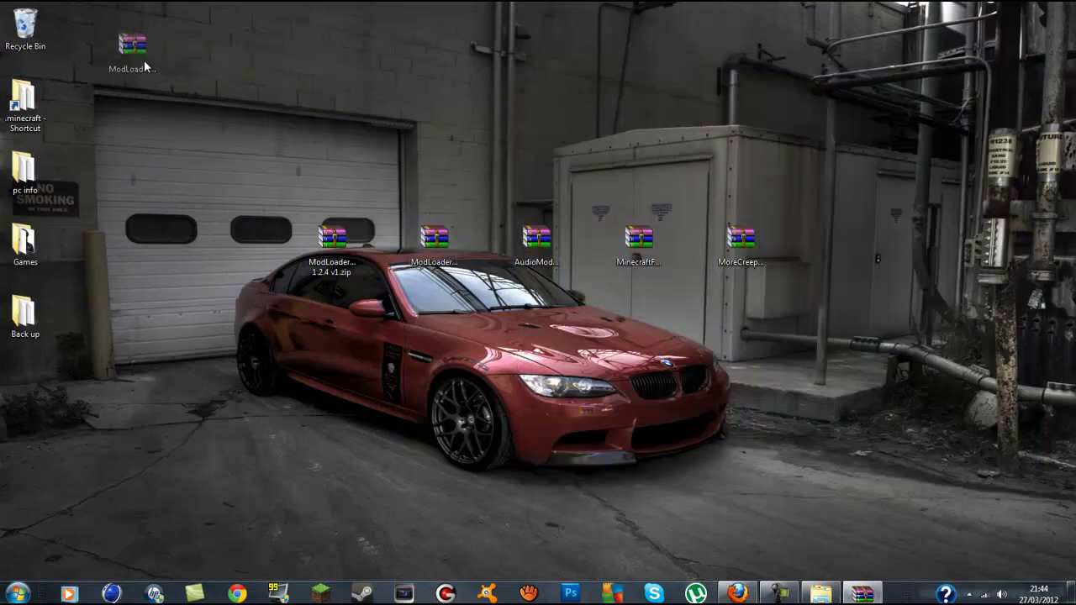
pyautogui.moveTo(144, 60); pyautogui.dragTo(144, 61)
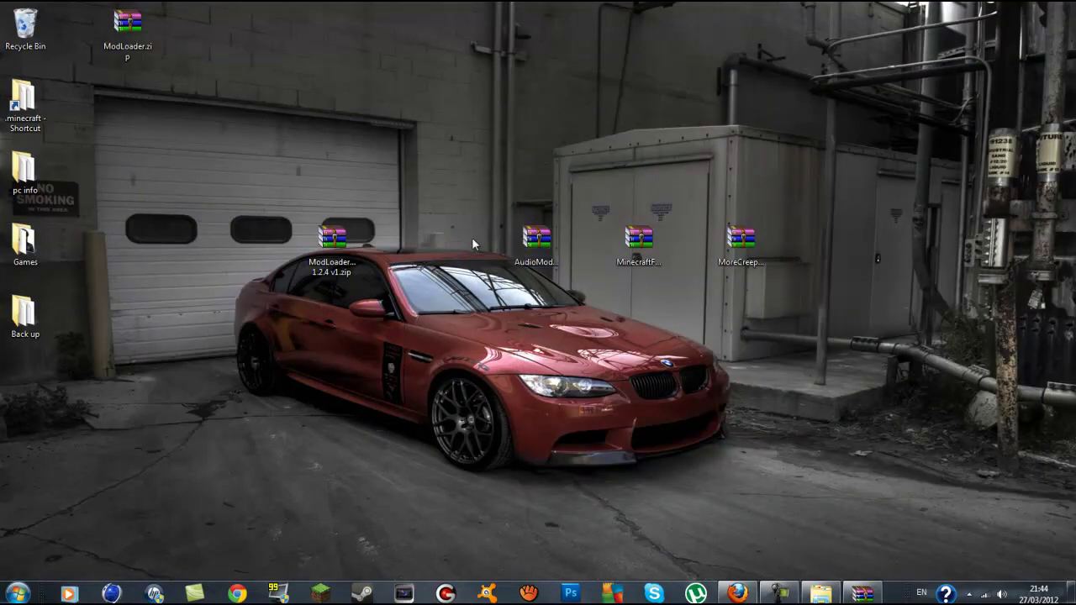
pyautogui.doubleClick(538, 239)
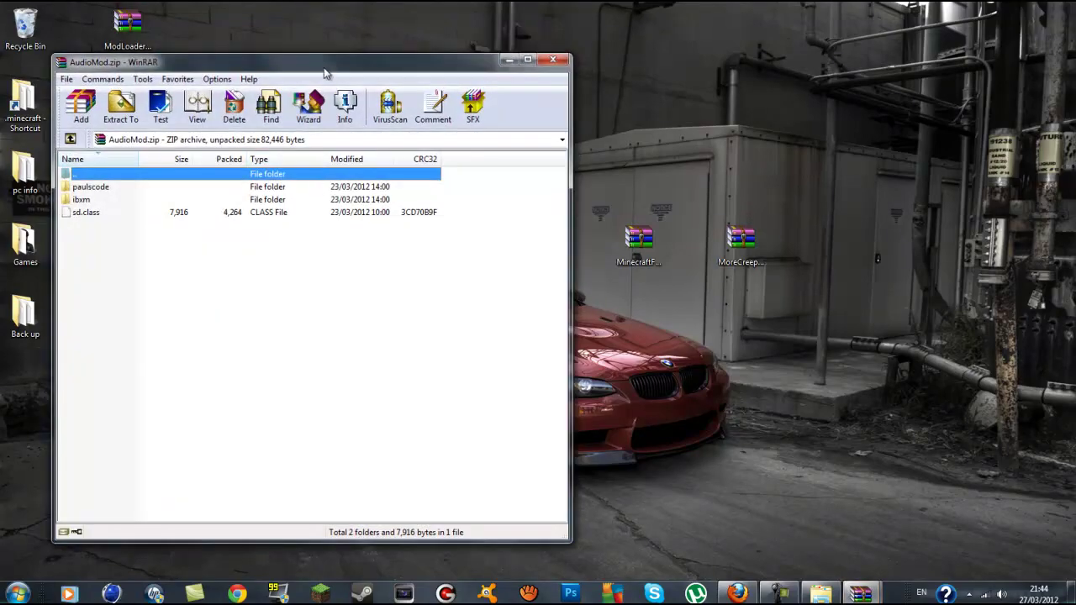
pyautogui.moveTo(326, 74); pyautogui.dragTo(810, 33)
pyautogui.moveTo(860, 593)
pyautogui.click(828, 538)
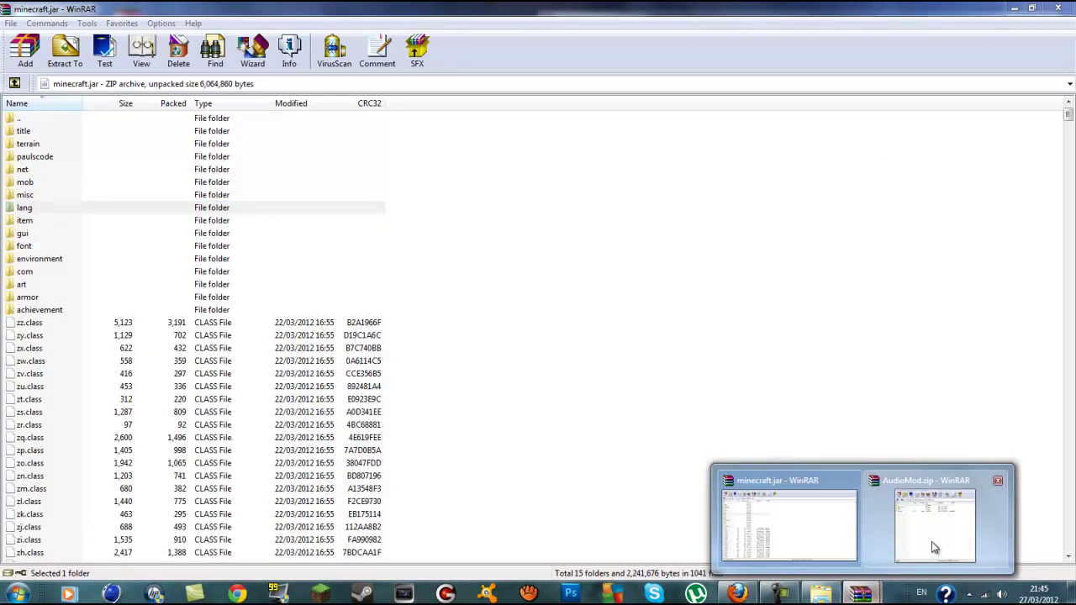
pyautogui.click(932, 542)
pyautogui.moveTo(823, 26); pyautogui.dragTo(842, 38)
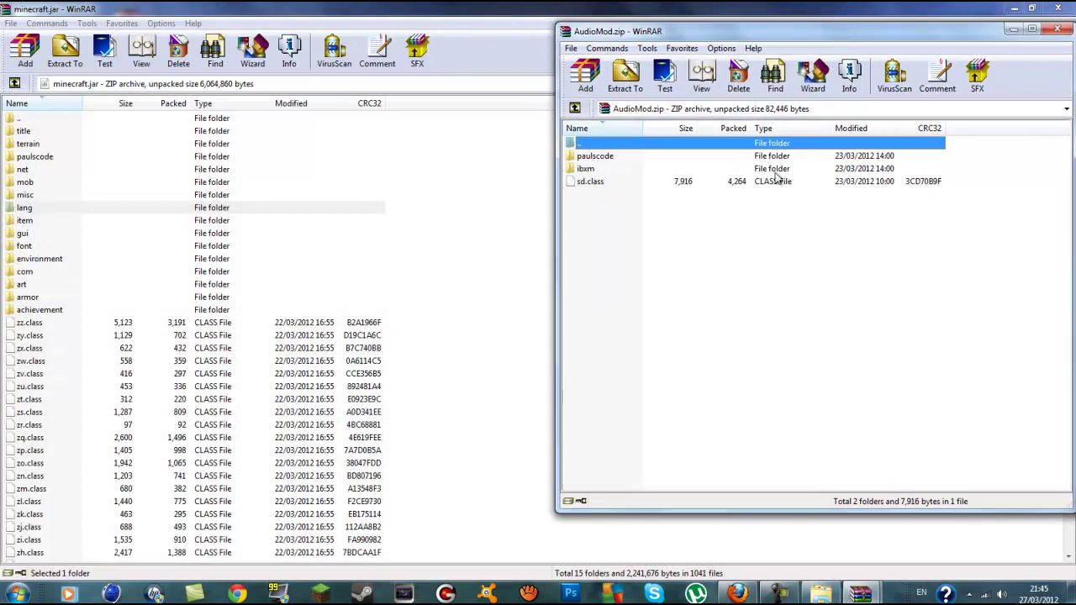
pyautogui.hotkey('alt', 'Tab')
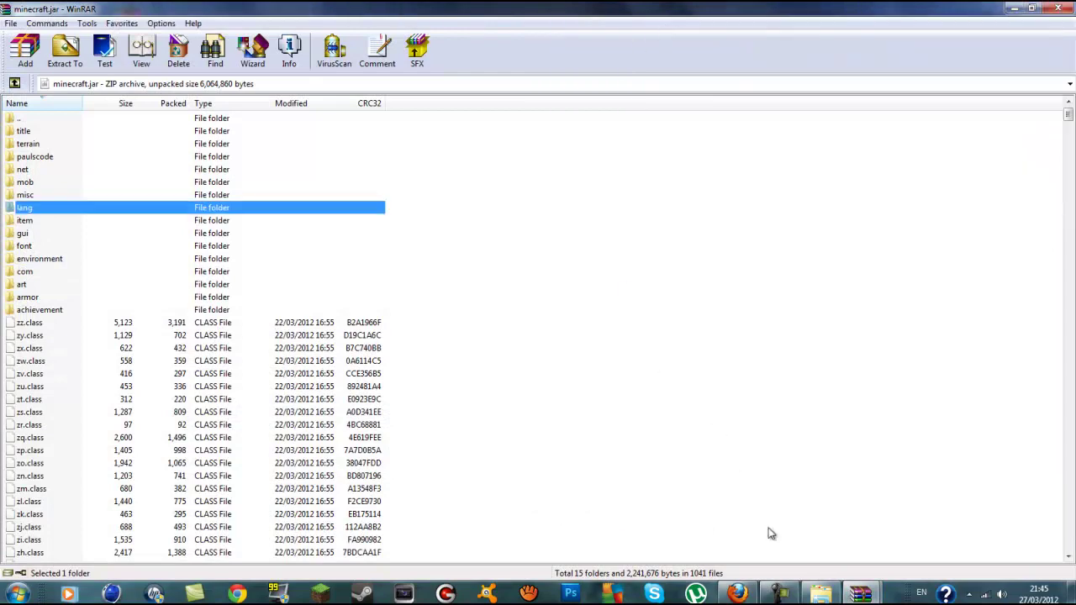
pyautogui.moveTo(860, 594)
pyautogui.click(933, 517)
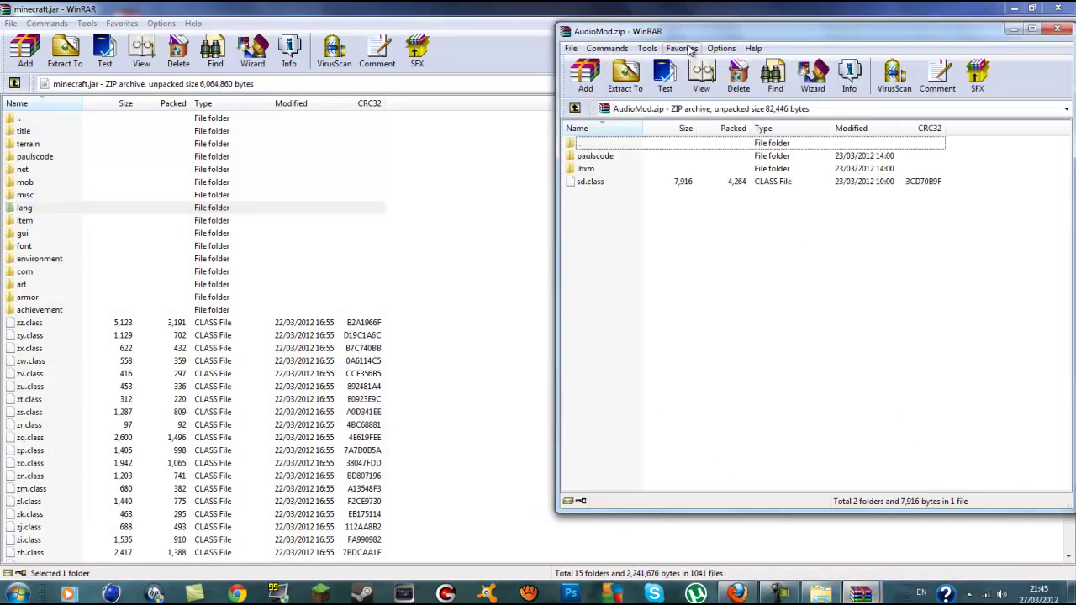
pyautogui.moveTo(685, 32); pyautogui.dragTo(672, 60)
# Add AudioMod's paulscode and ibxm folders and sd.class into minecraft.jar
pyautogui.moveTo(918, 235); pyautogui.dragTo(728, 184)
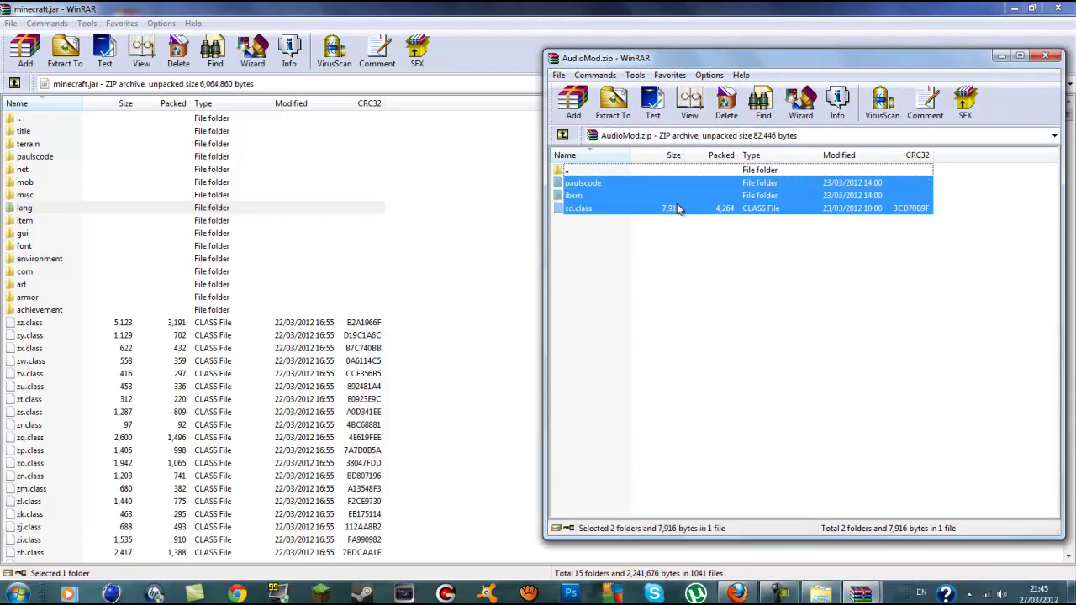
pyautogui.moveTo(675, 209); pyautogui.dragTo(72, 446)
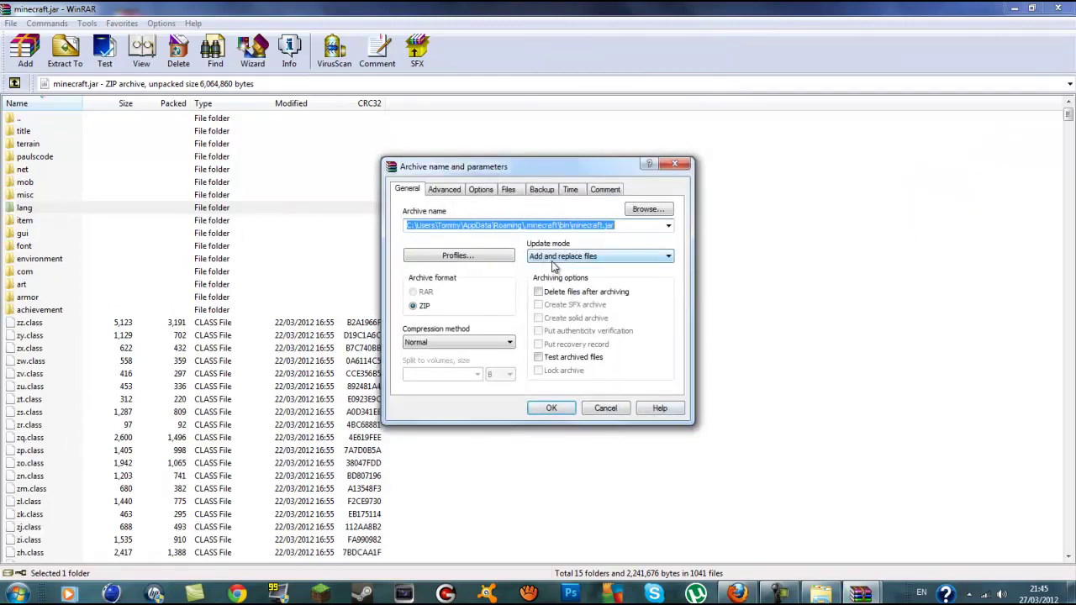
pyautogui.click(552, 409)
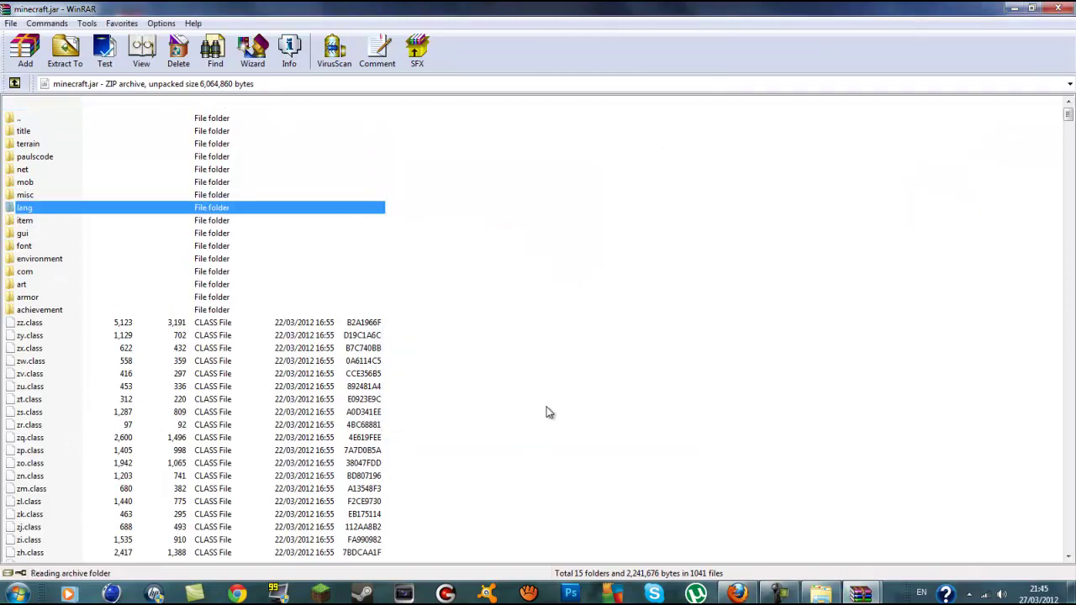
pyautogui.click(1010, 12)
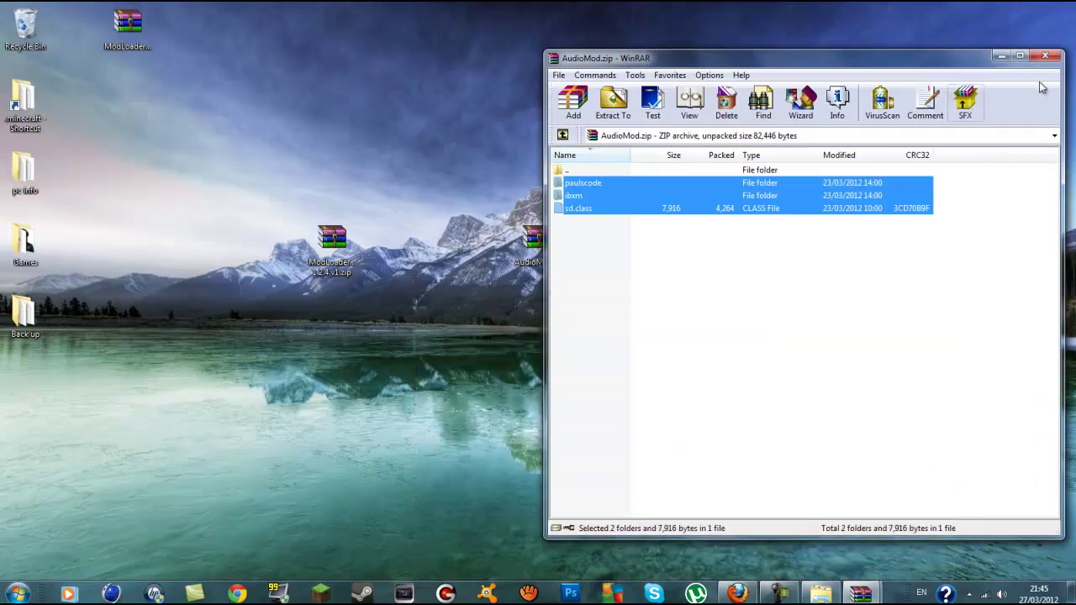
# Close AudioMod.zip and open MinecraftForge-2.0.0.67-Client.zip alongside minecraft.jar
pyautogui.click(1000, 53)
pyautogui.moveTo(518, 243); pyautogui.dragTo(467, 195)
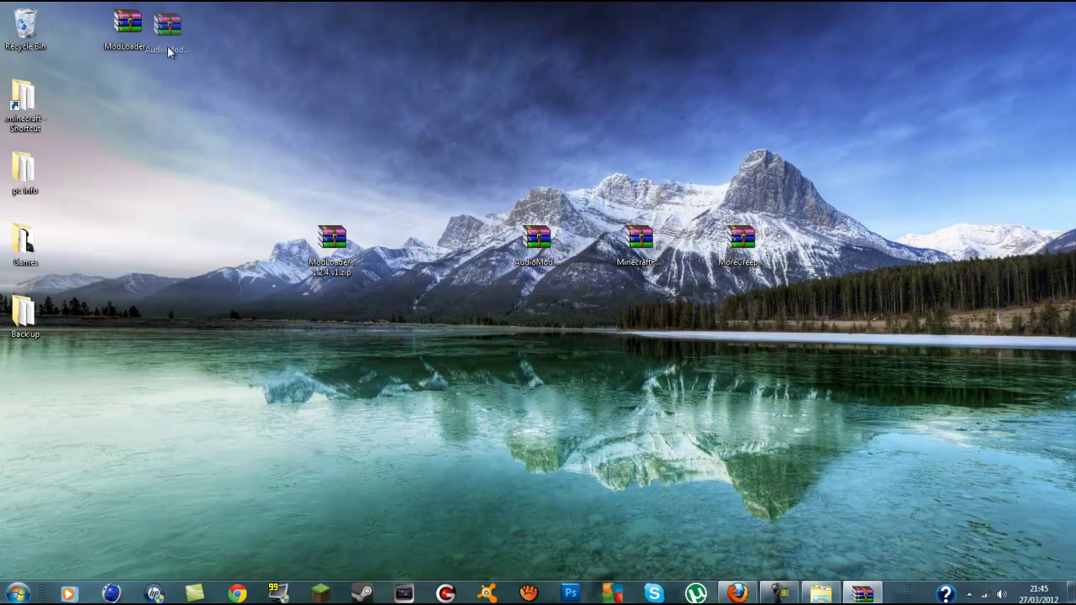
pyautogui.moveTo(169, 51); pyautogui.dragTo(172, 49)
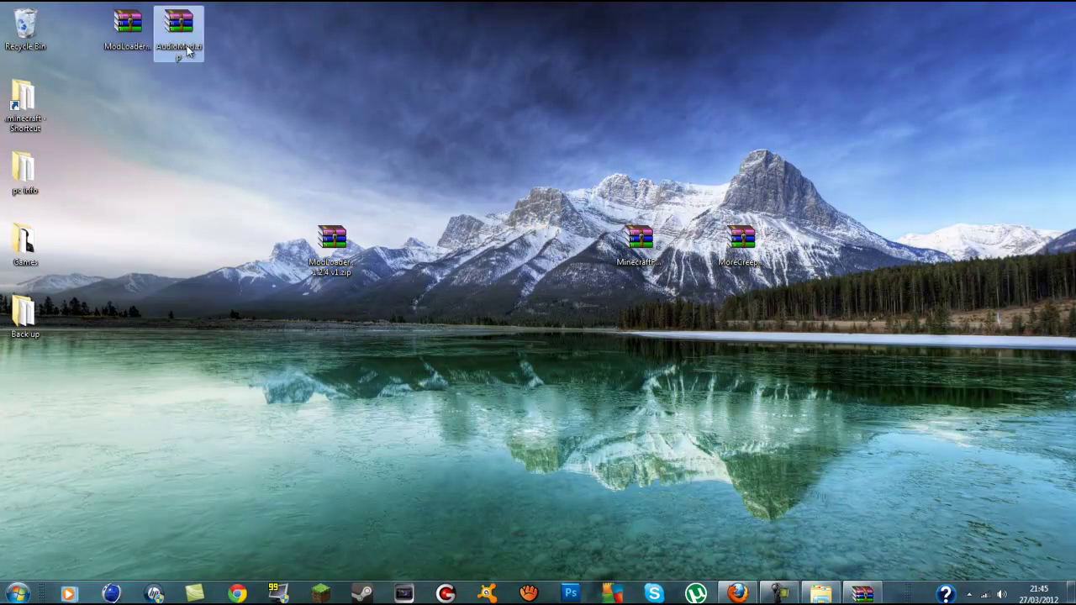
pyautogui.click(635, 262)
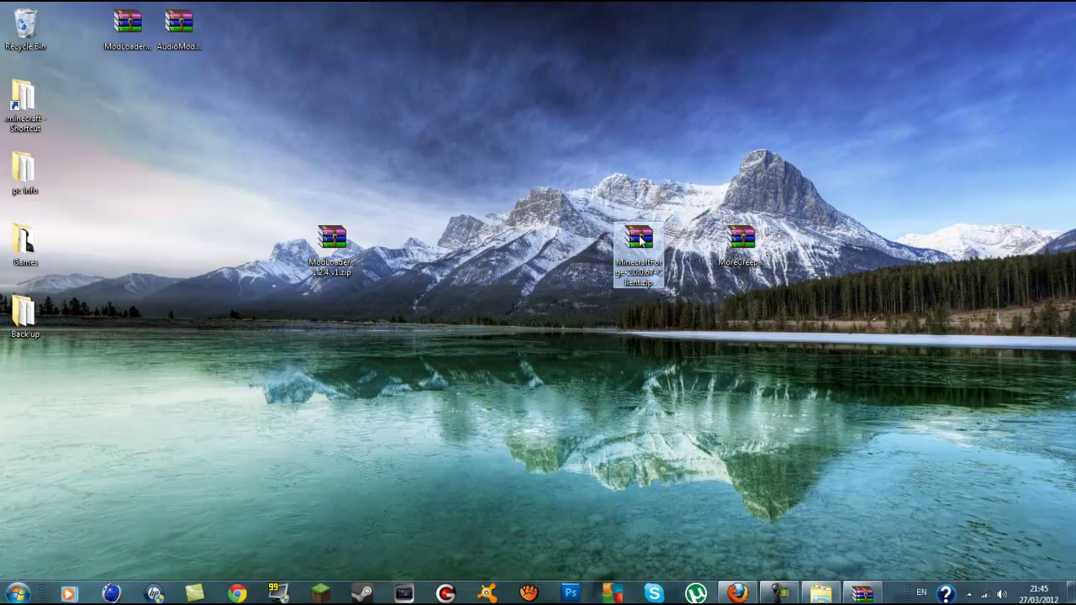
pyautogui.doubleClick(640, 239)
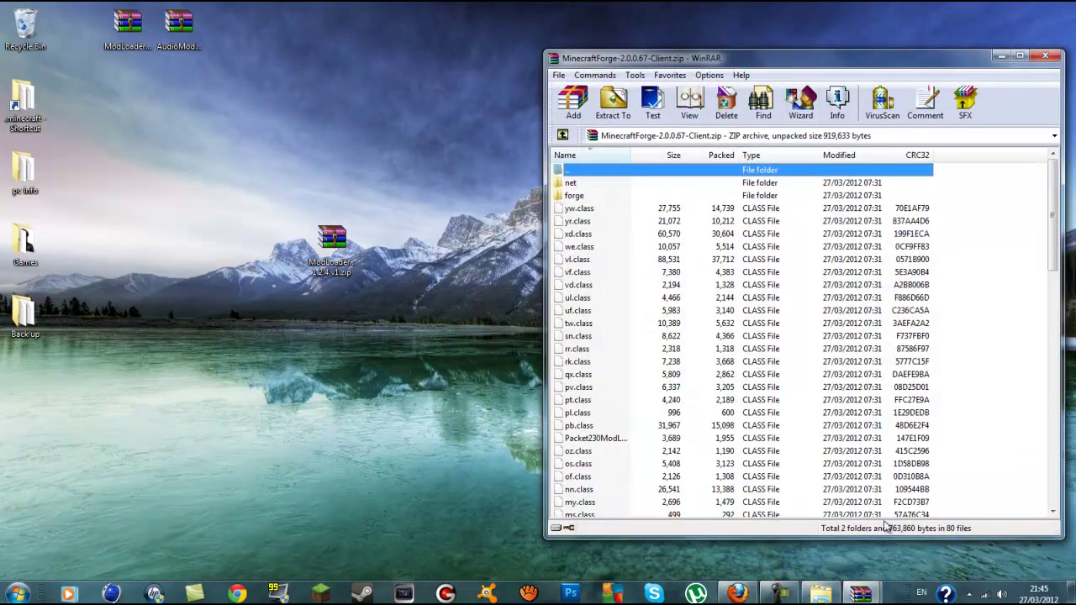
pyautogui.moveTo(859, 594)
pyautogui.click(841, 547)
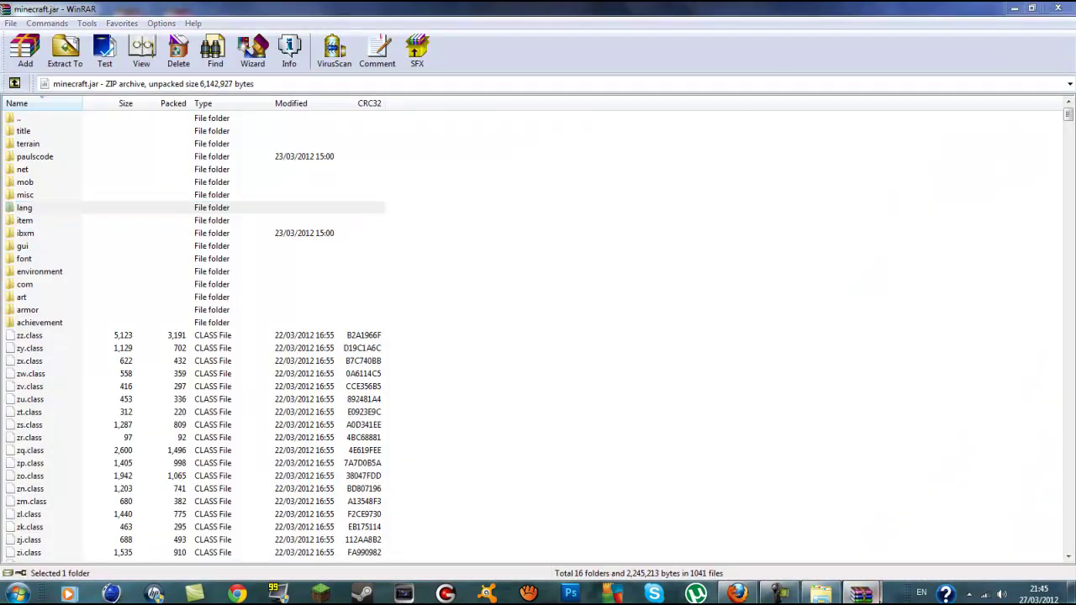
pyautogui.click(916, 544)
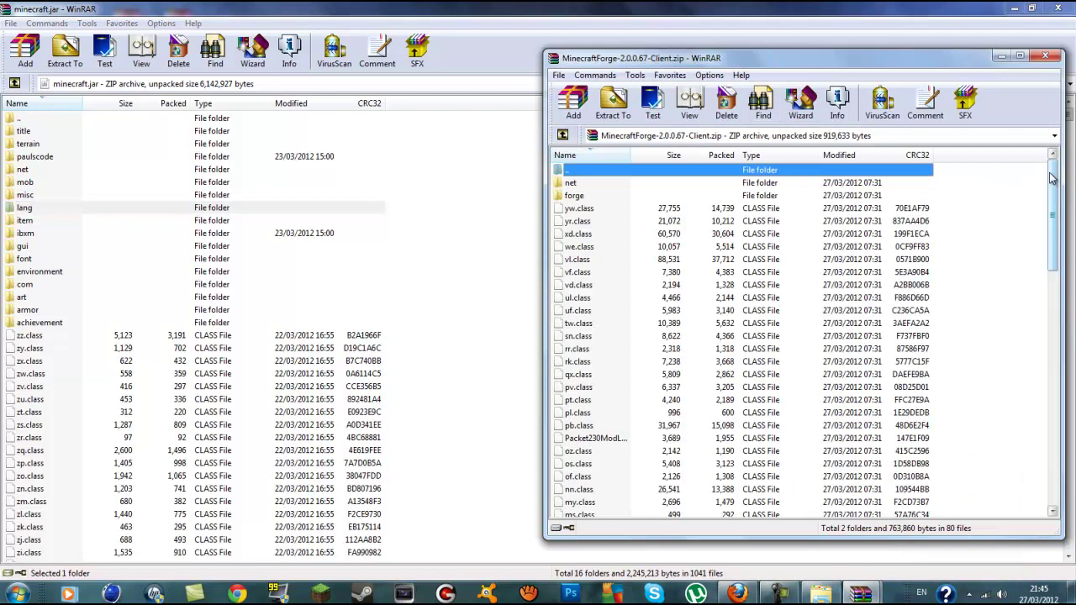
pyautogui.moveTo(1049, 177)
pyautogui.mouseDown()
pyautogui.moveTo(1051, 356)
pyautogui.moveTo(1051, 177)
pyautogui.mouseUp()
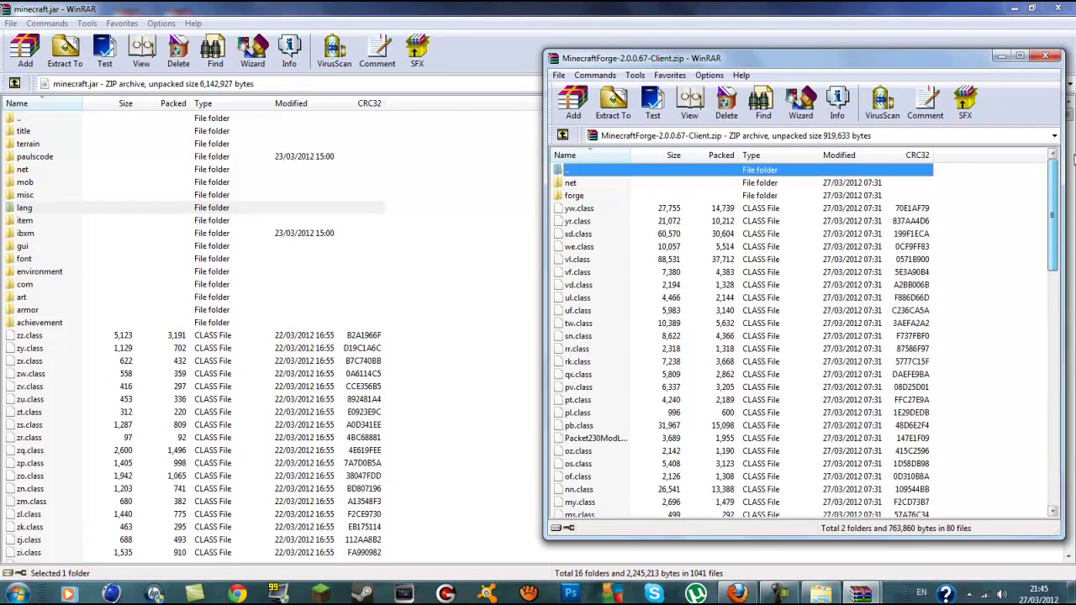
pyautogui.click(974, 182)
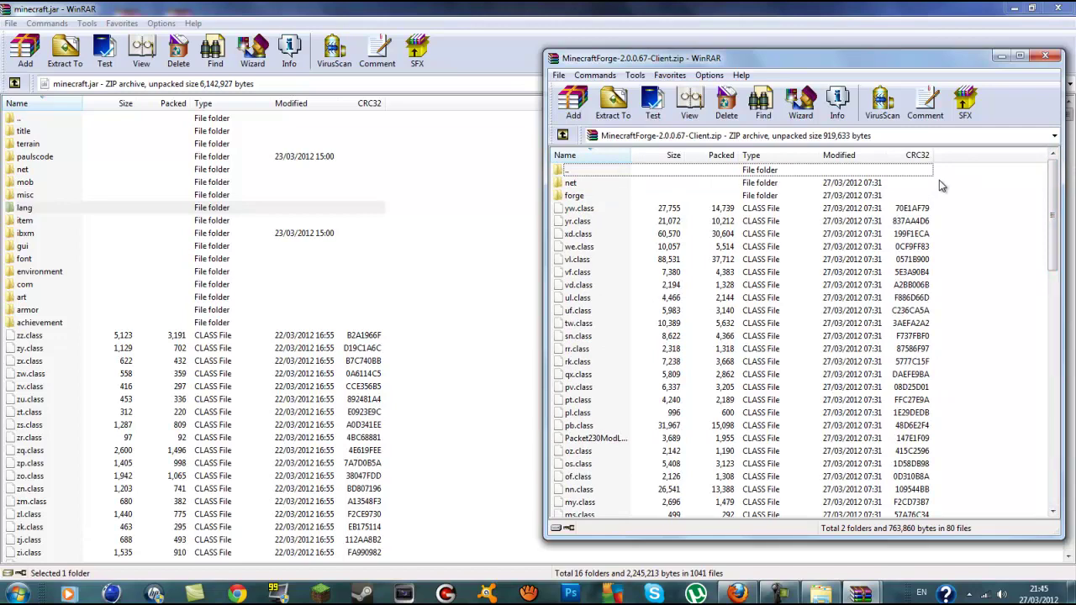
# Add all Forge contents, including net and forge folders, into minecraft.jar (1044 files)
pyautogui.moveTo(939, 180); pyautogui.dragTo(620, 519)
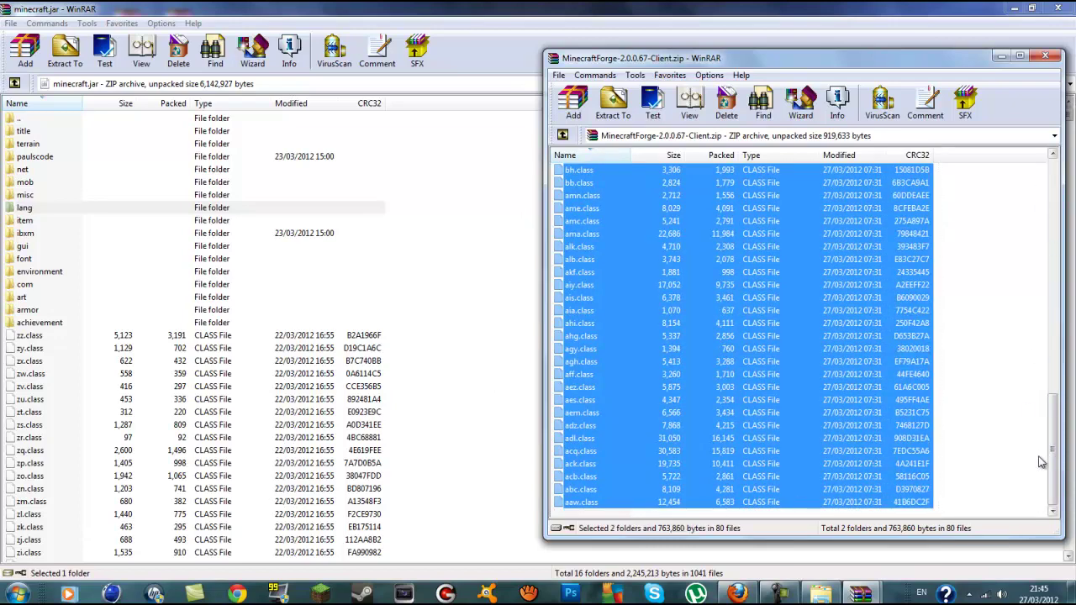
pyautogui.moveTo(1053, 471); pyautogui.dragTo(1061, 216)
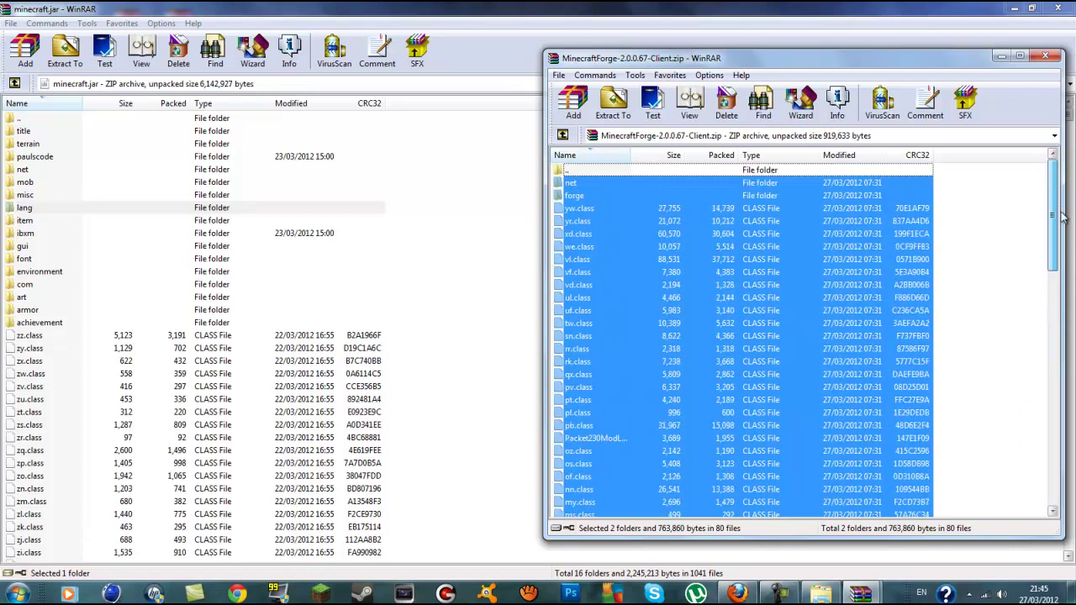
pyautogui.moveTo(715, 384); pyautogui.dragTo(50, 490)
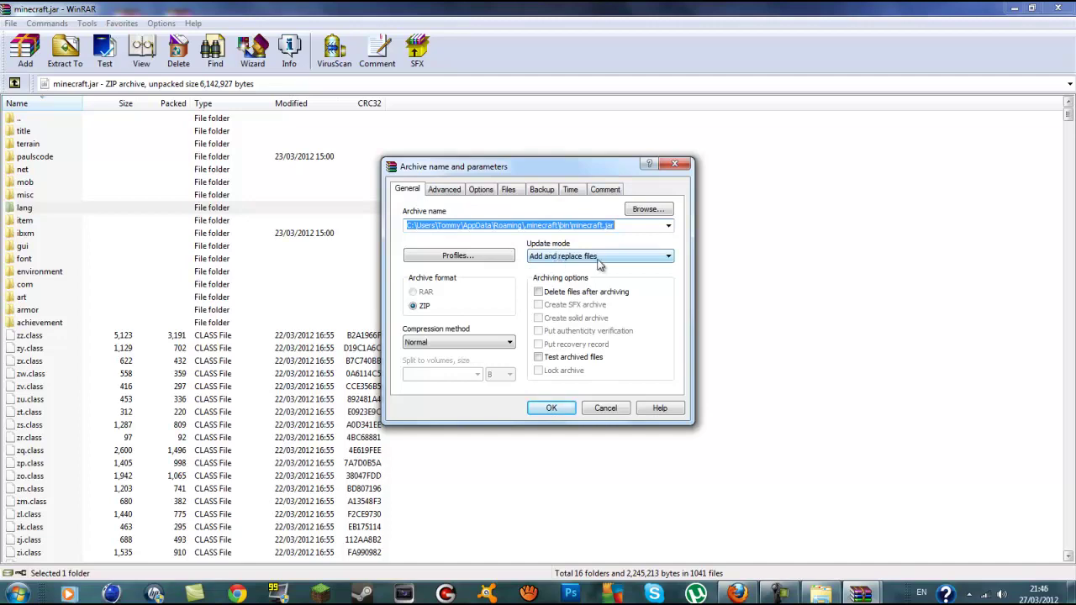
pyautogui.click(551, 408)
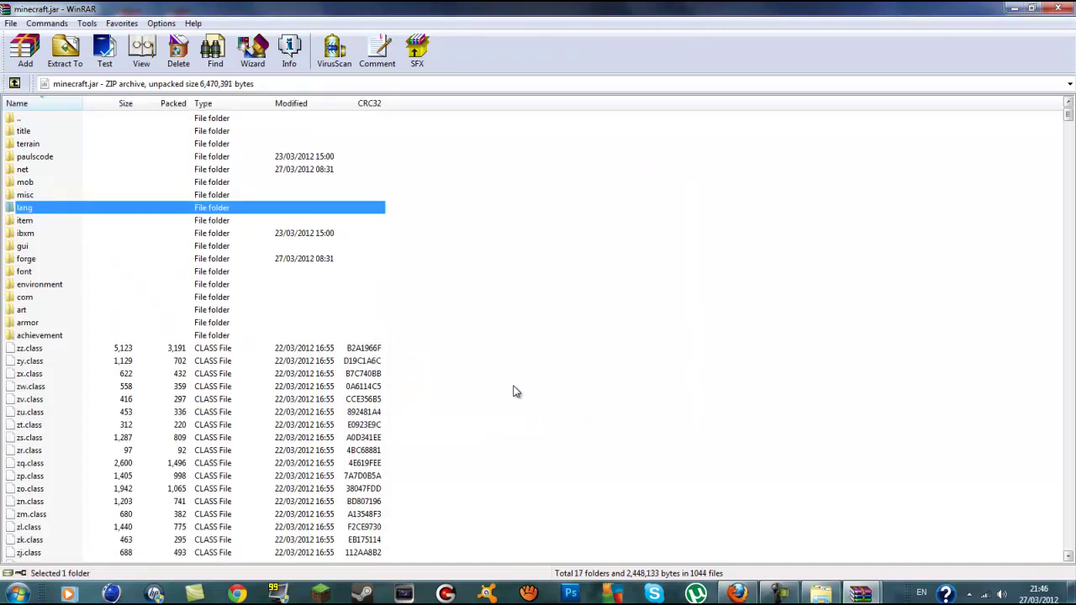
pyautogui.click(1011, 11)
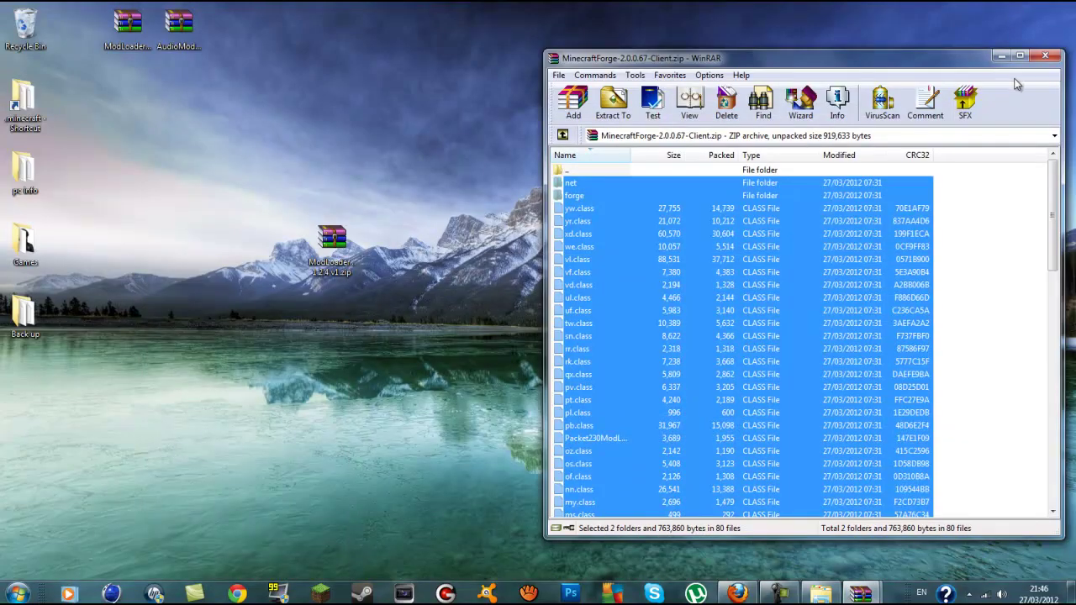
# Close the Forge archive and open ModLoaderMP 1.2.4 v1.zip beside minecraft.jar
pyautogui.click(1037, 60)
pyautogui.moveTo(636, 252); pyautogui.dragTo(268, 59)
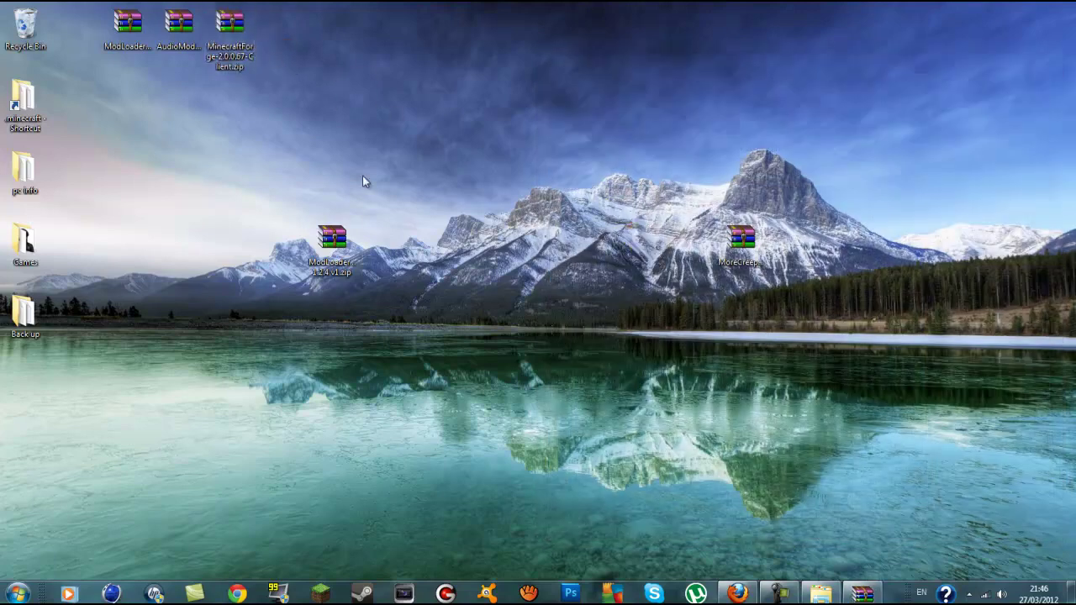
pyautogui.doubleClick(334, 242)
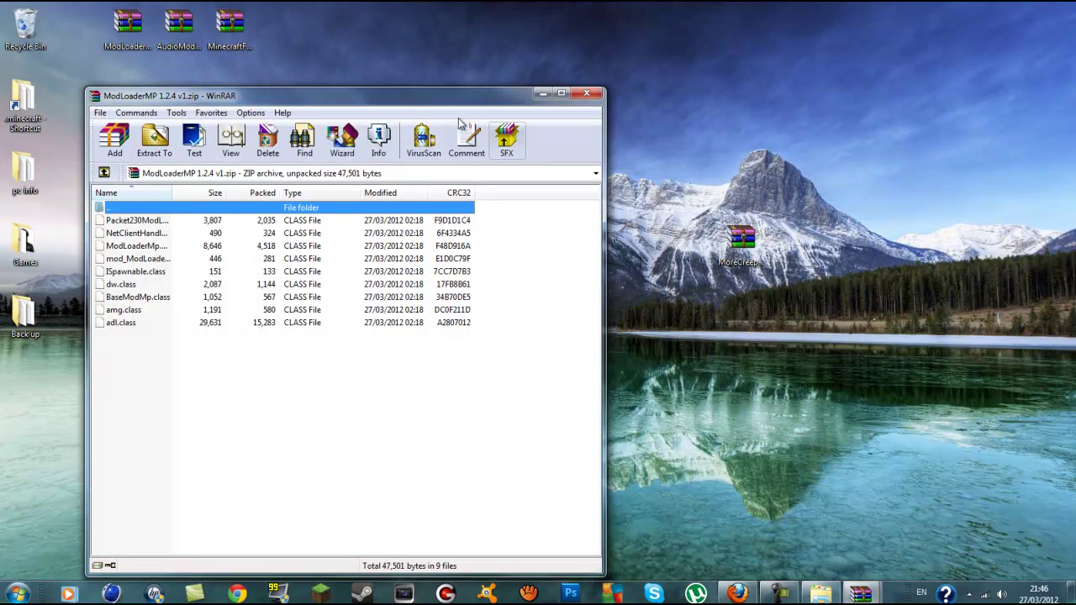
pyautogui.moveTo(427, 39); pyautogui.dragTo(885, 28)
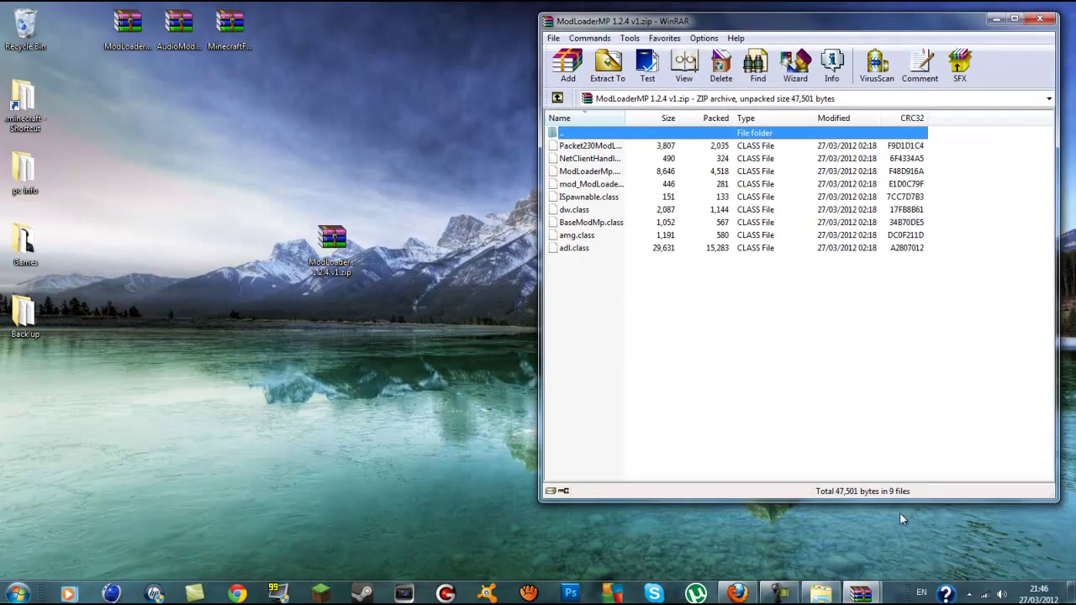
pyautogui.click(860, 593)
pyautogui.click(835, 530)
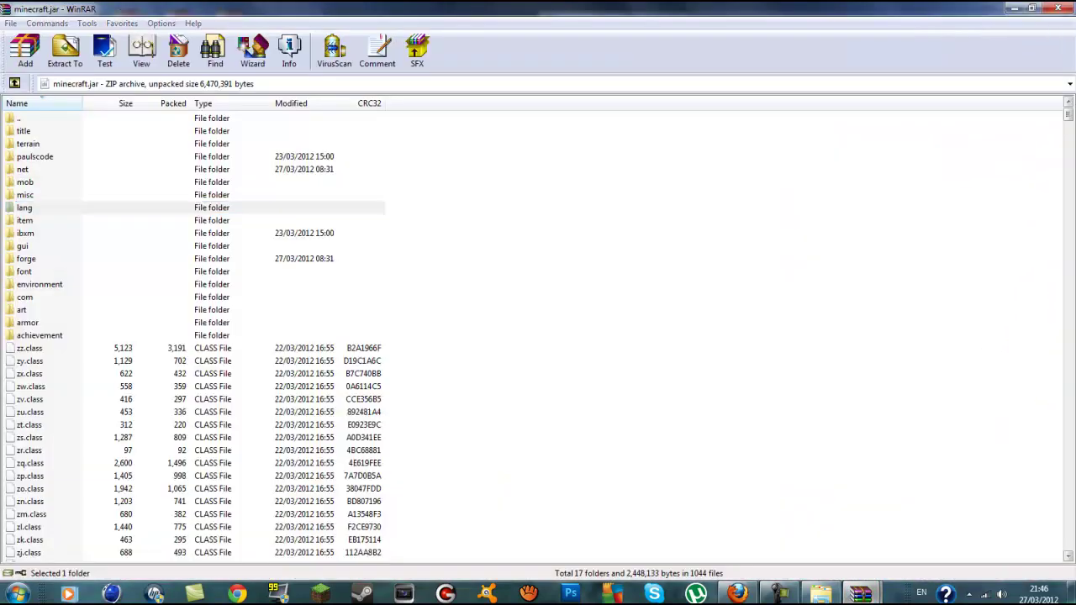
pyautogui.moveTo(860, 593)
pyautogui.click(914, 547)
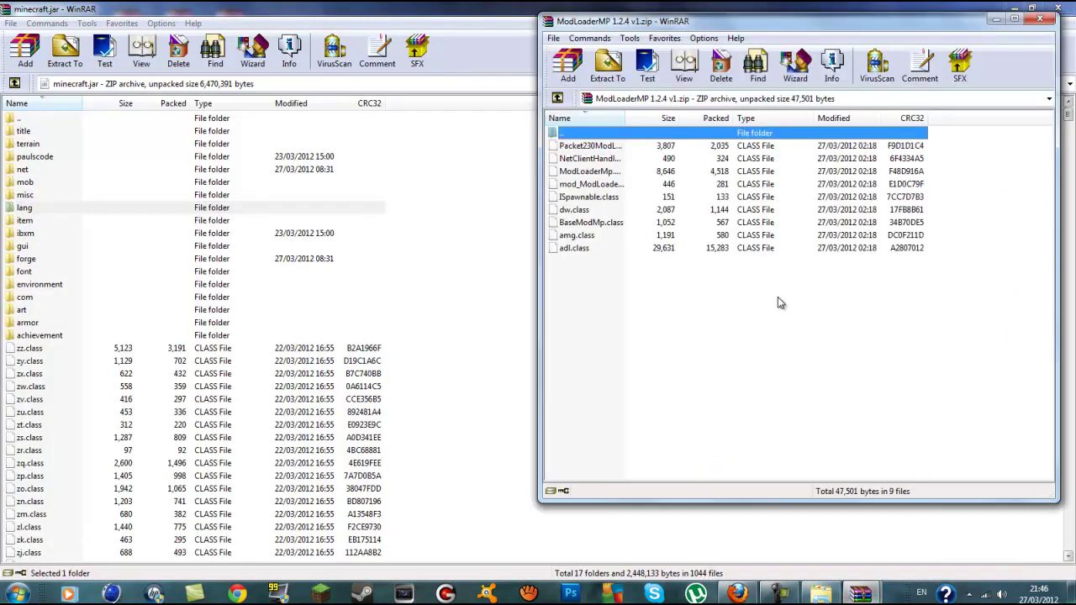
pyautogui.moveTo(708, 40); pyautogui.dragTo(709, 51)
# Add the nine ModLoaderMP class files into minecraft.jar, reaching 1049 files
pyautogui.moveTo(682, 344); pyautogui.dragTo(726, 183)
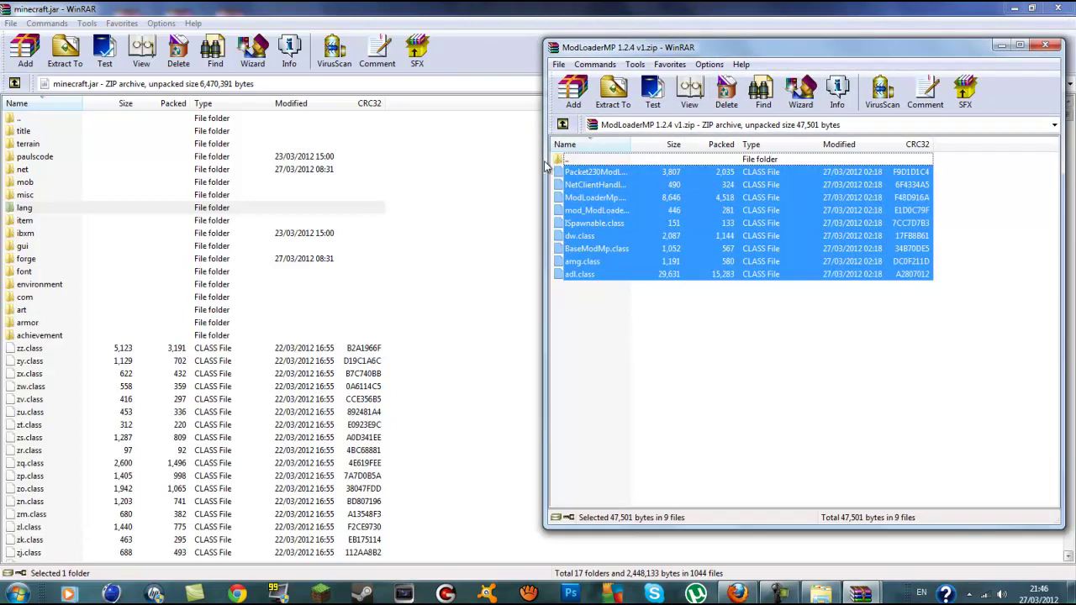
pyautogui.moveTo(776, 244); pyautogui.dragTo(713, 228)
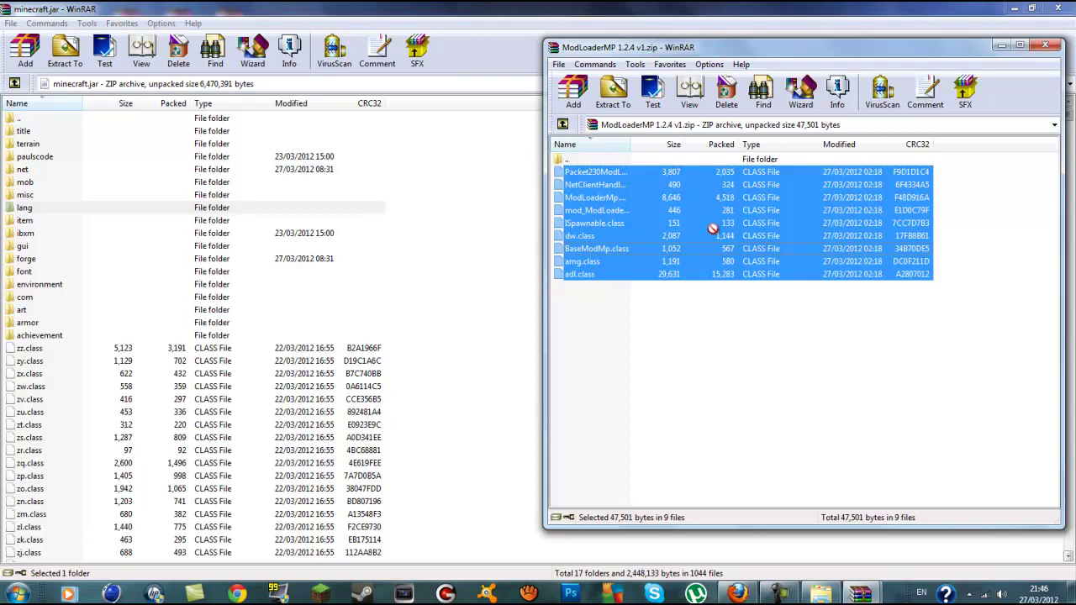
pyautogui.moveTo(53, 399); pyautogui.dragTo(69, 496)
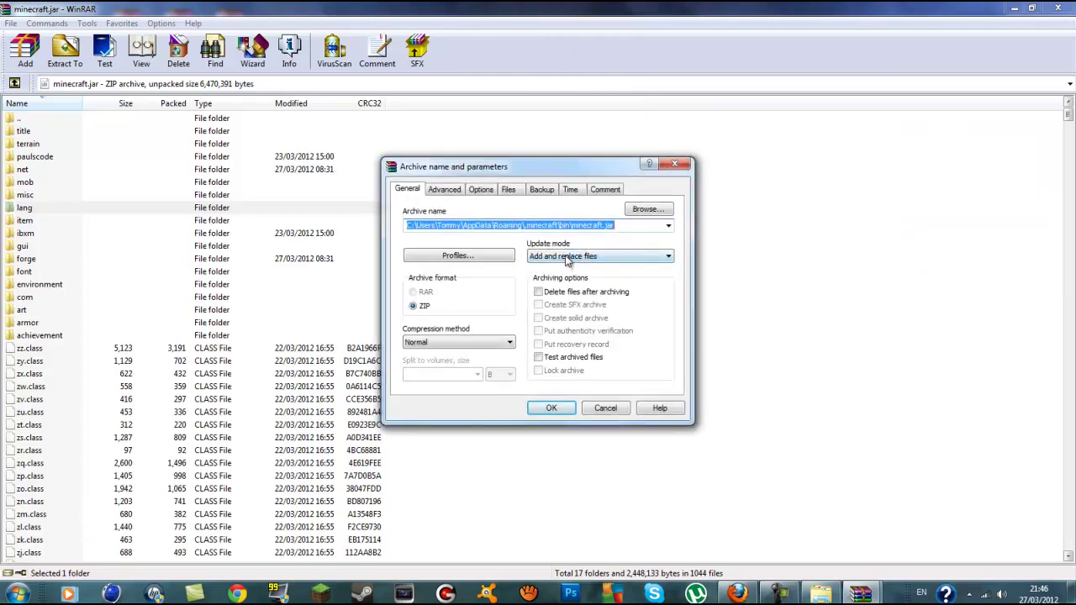
pyautogui.click(551, 407)
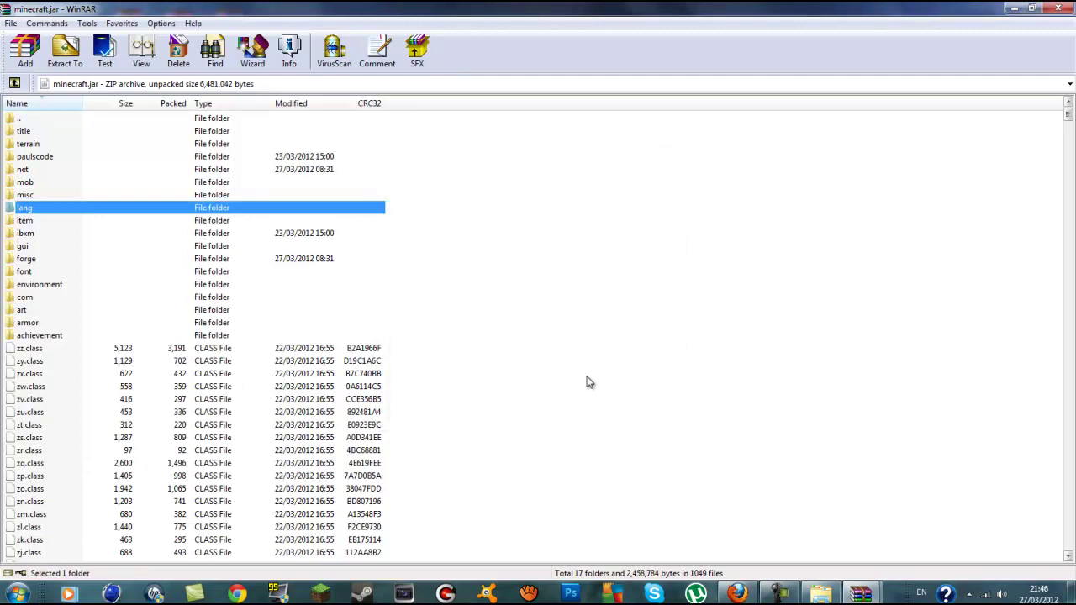
pyautogui.click(1013, 8)
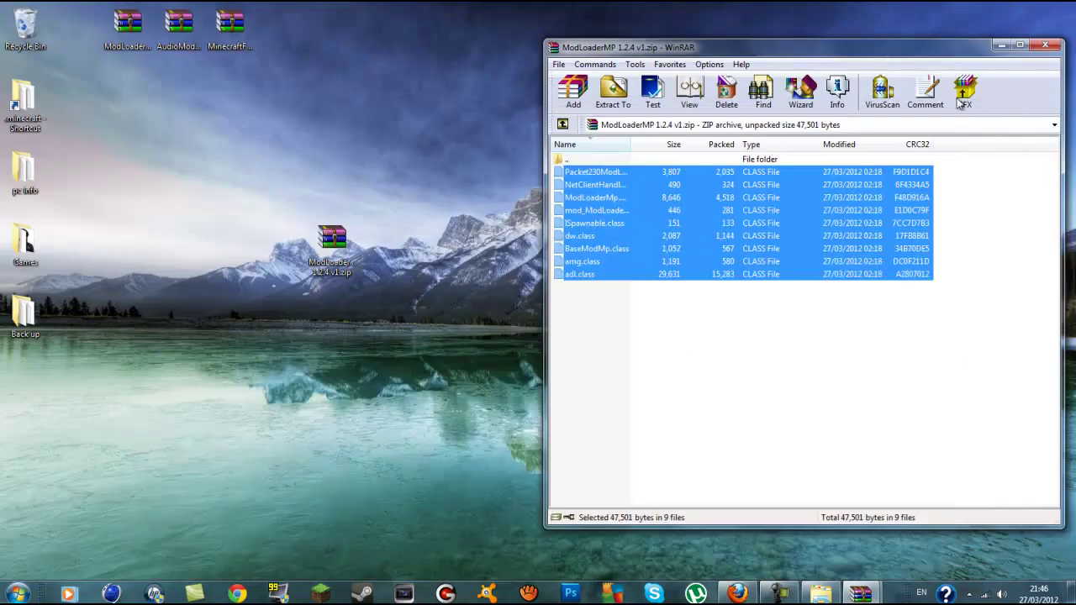
# Close ModLoaderMP and open MoreCreepsv2.54.rar's PUT CONTENTS INTO MINECRAFT FOLDER folder
pyautogui.click(1055, 49)
pyautogui.moveTo(332, 242); pyautogui.dragTo(269, 42)
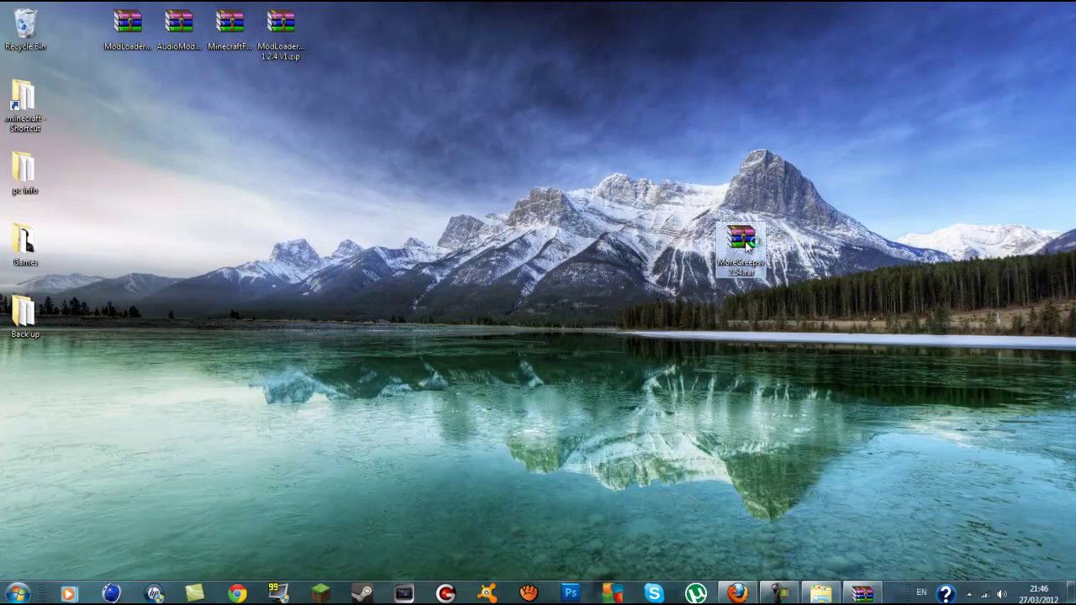
pyautogui.doubleClick(743, 242)
pyautogui.moveTo(685, 51); pyautogui.dragTo(376, 81)
pyautogui.click(286, 204)
pyautogui.doubleClick(286, 205)
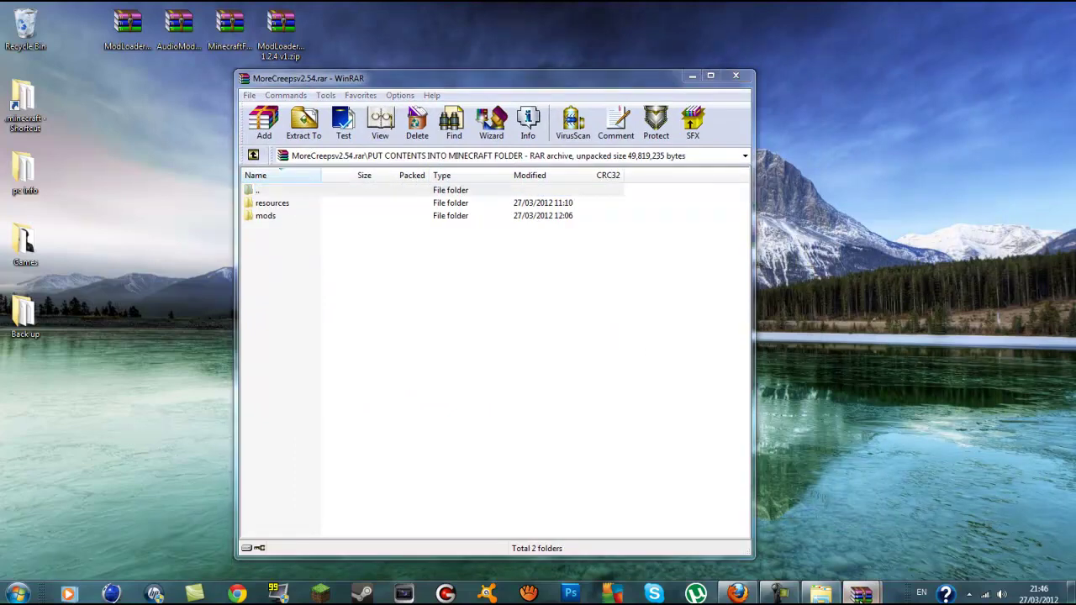
# Close the minecraft.jar archive and bring up the .minecraft bin folder window
pyautogui.click(751, 479)
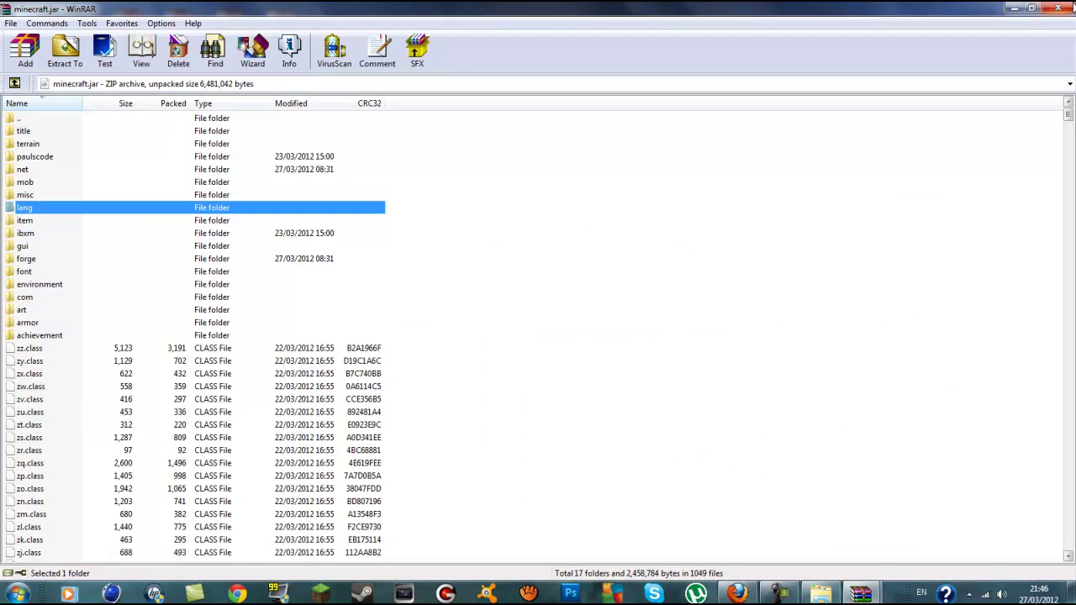
pyautogui.click(1056, 7)
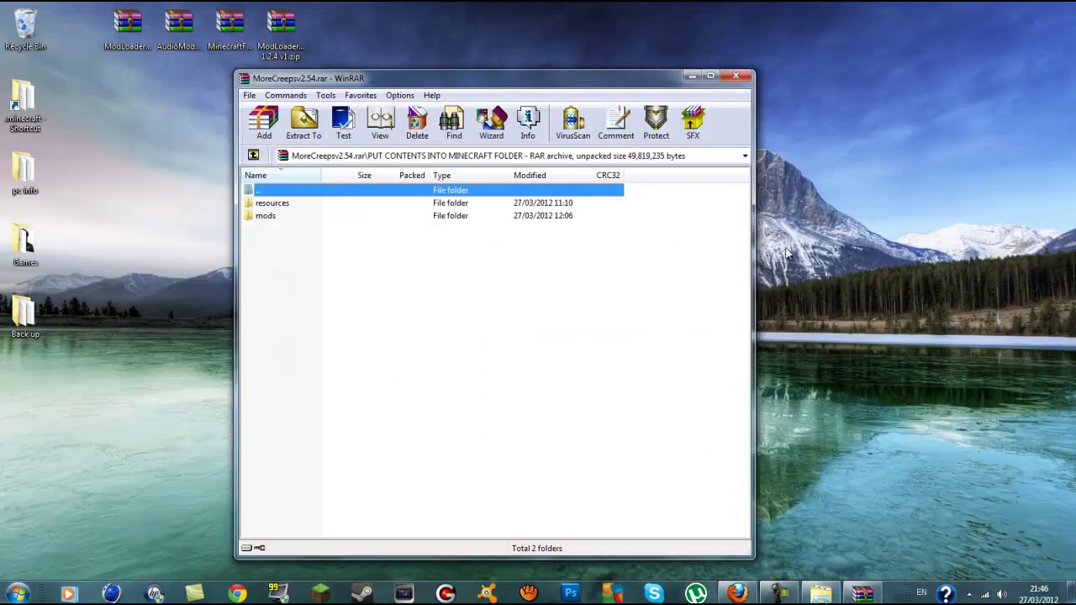
pyautogui.moveTo(383, 79); pyautogui.dragTo(506, 57)
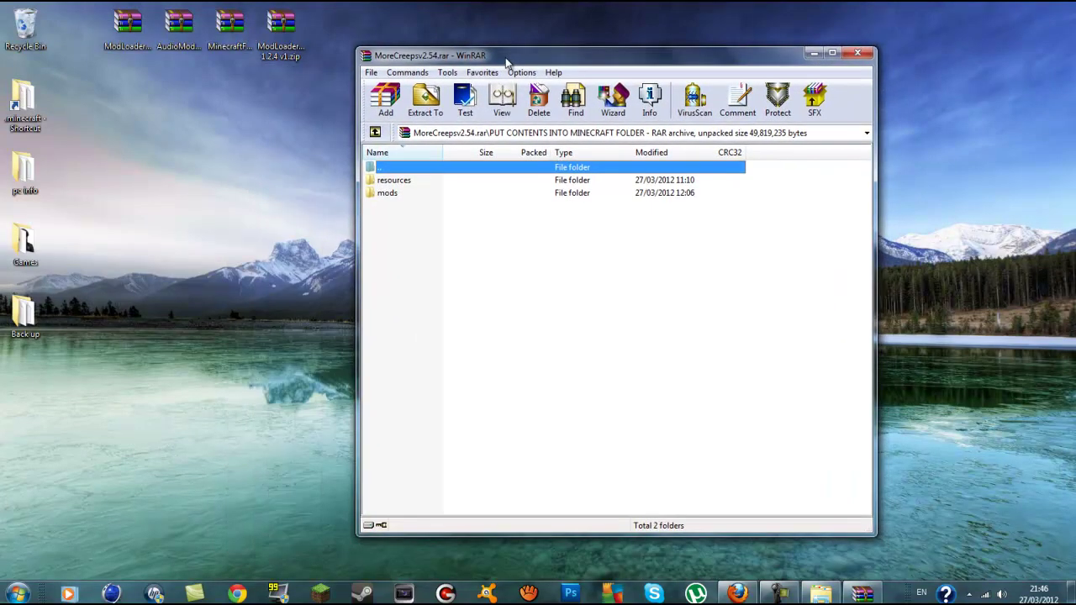
pyautogui.click(820, 594)
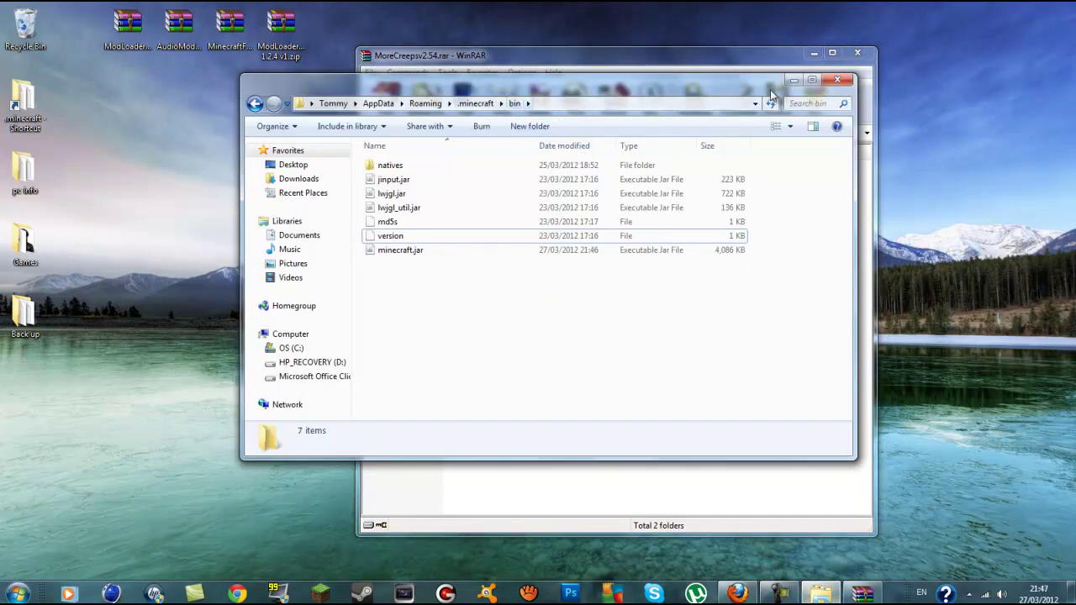
# Reach Roaming via a %appdata% search and open .minecraft beside the More Creeps archive
pyautogui.click(836, 81)
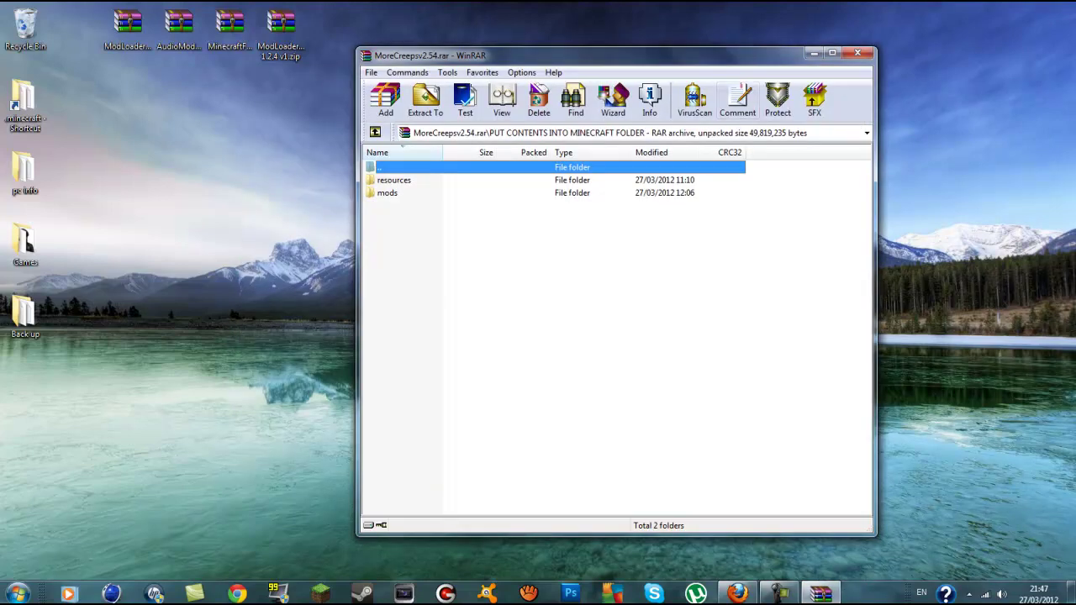
pyautogui.click(32, 592)
pyautogui.click(58, 559)
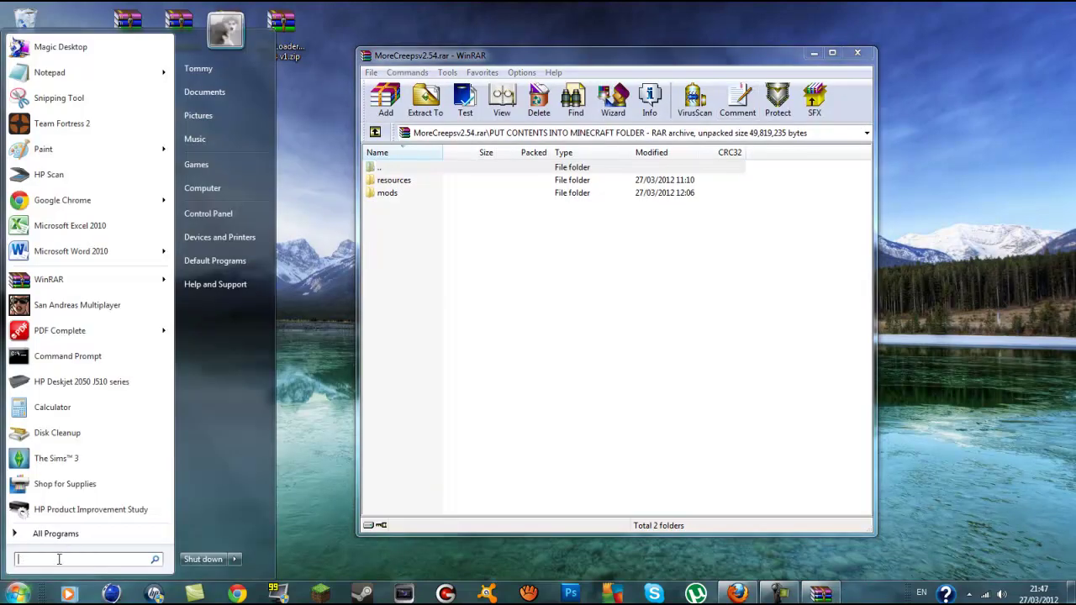
pyautogui.write('%appdata%')
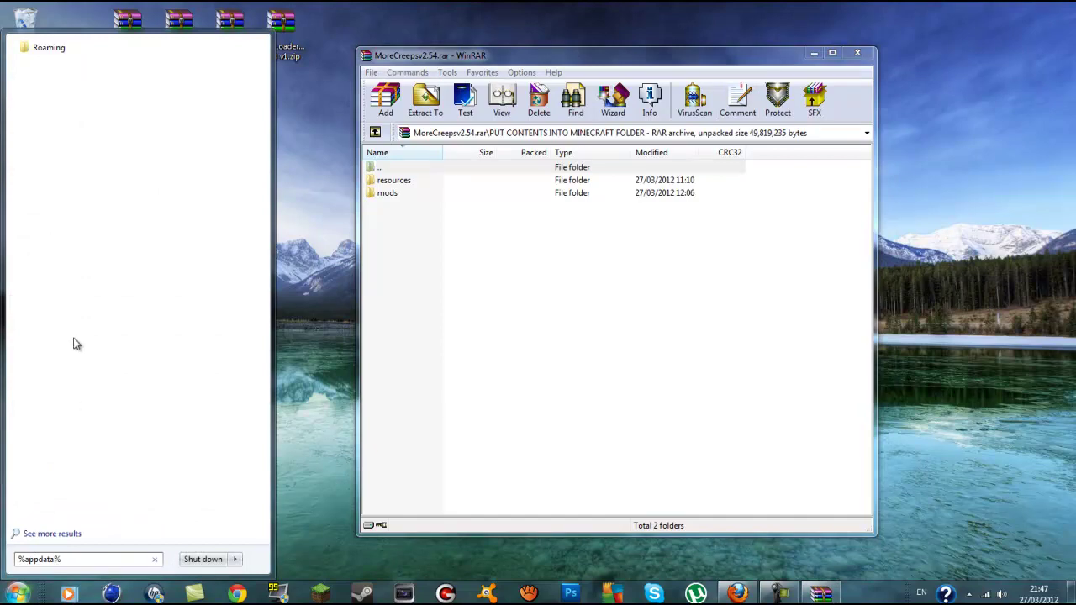
pyautogui.click(107, 45)
pyautogui.doubleClick(412, 166)
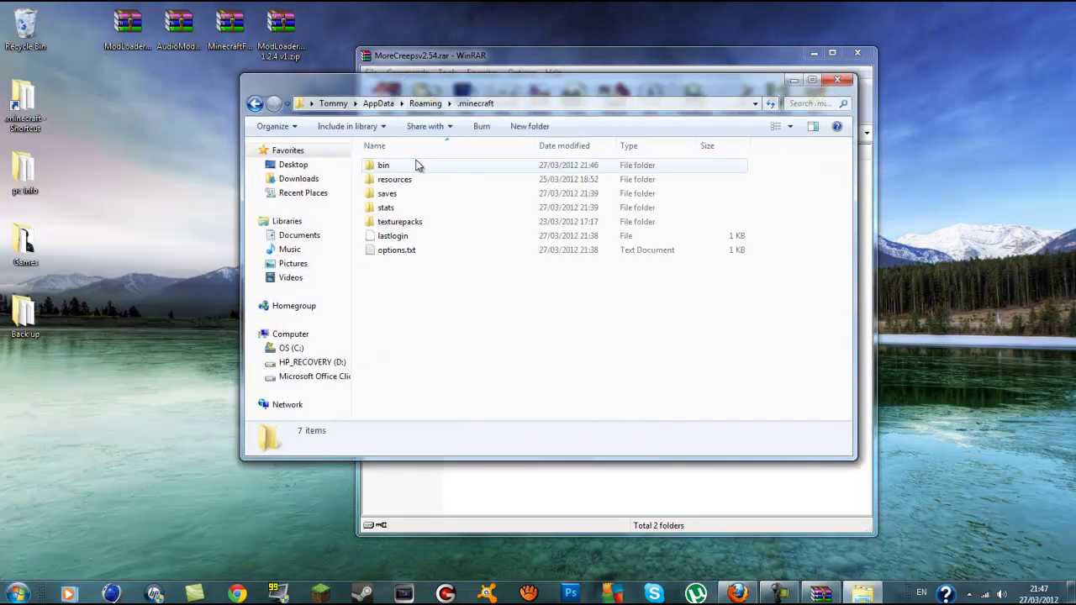
pyautogui.moveTo(405, 111); pyautogui.dragTo(438, 222)
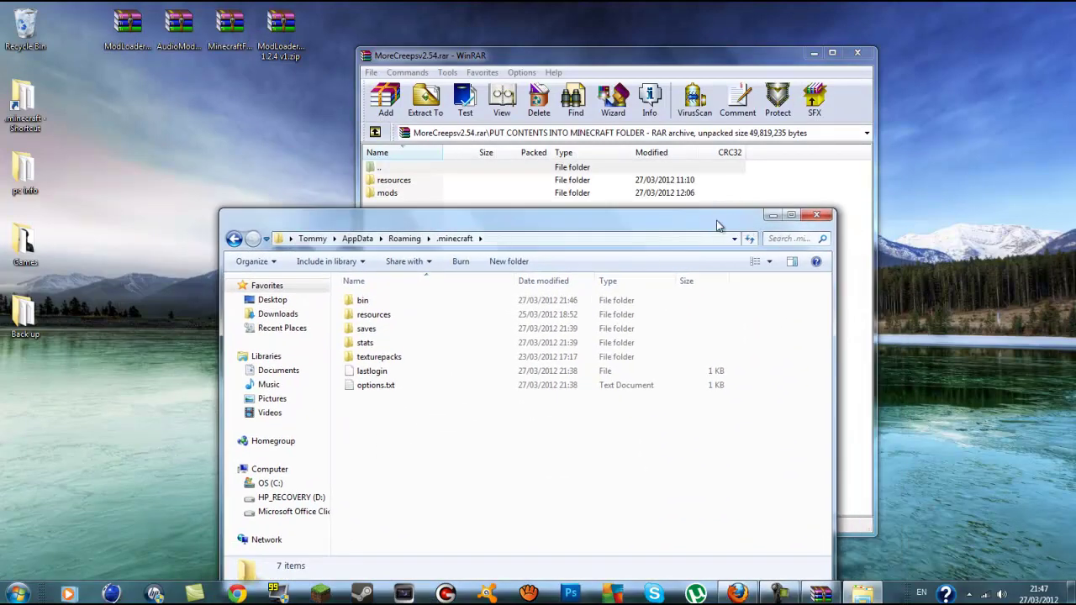
pyautogui.moveTo(719, 225); pyautogui.dragTo(626, 257)
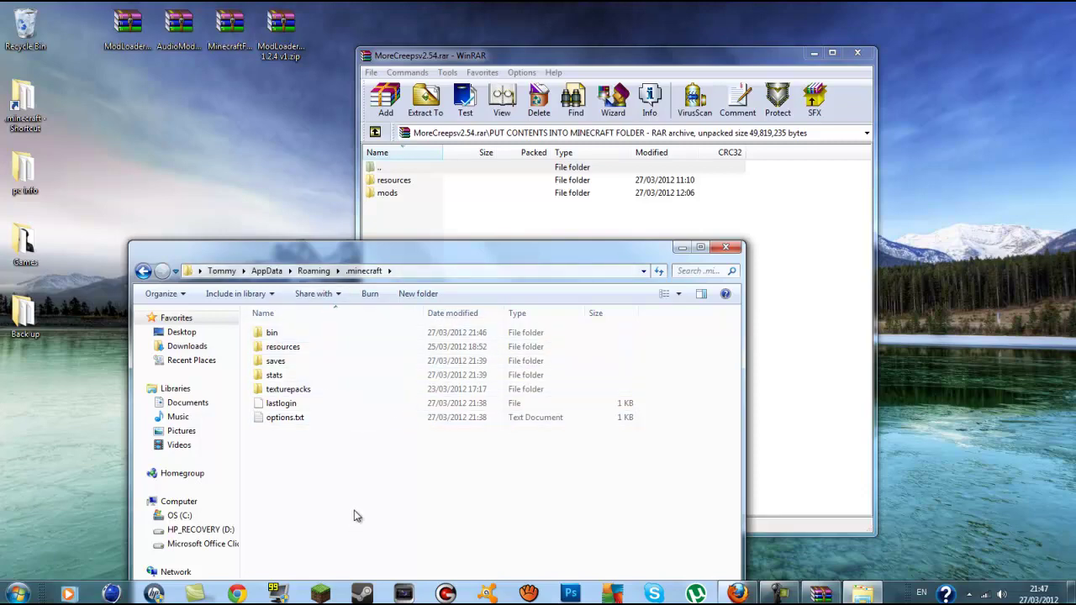
# Create a new folder named mods inside .minecraft and open it
pyautogui.rightClick(352, 478)
pyautogui.moveTo(393, 444)
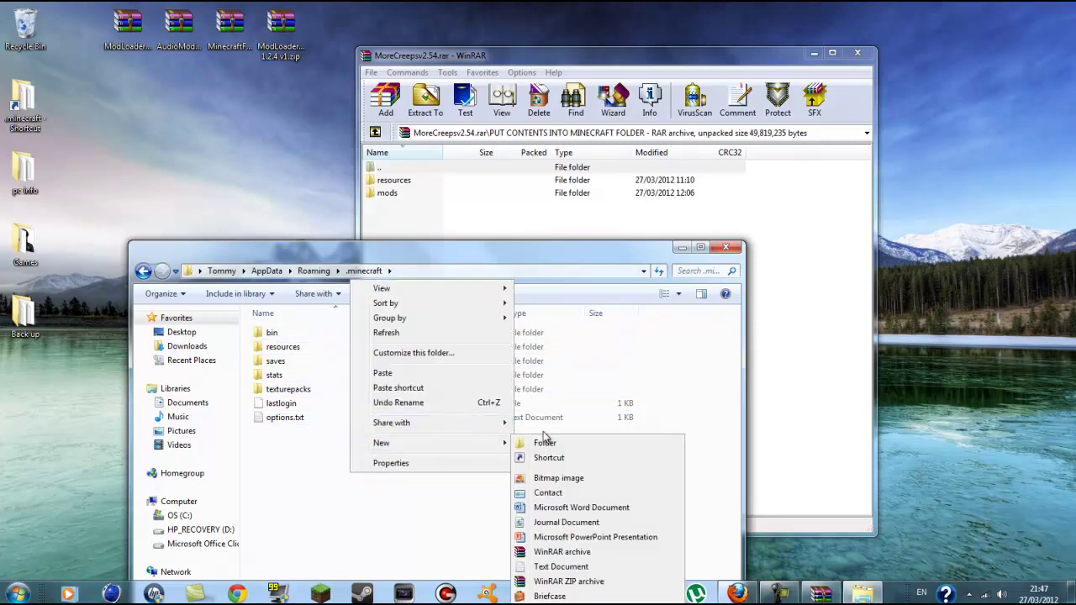
pyautogui.click(554, 446)
pyautogui.moveTo(465, 258); pyautogui.dragTo(557, 166)
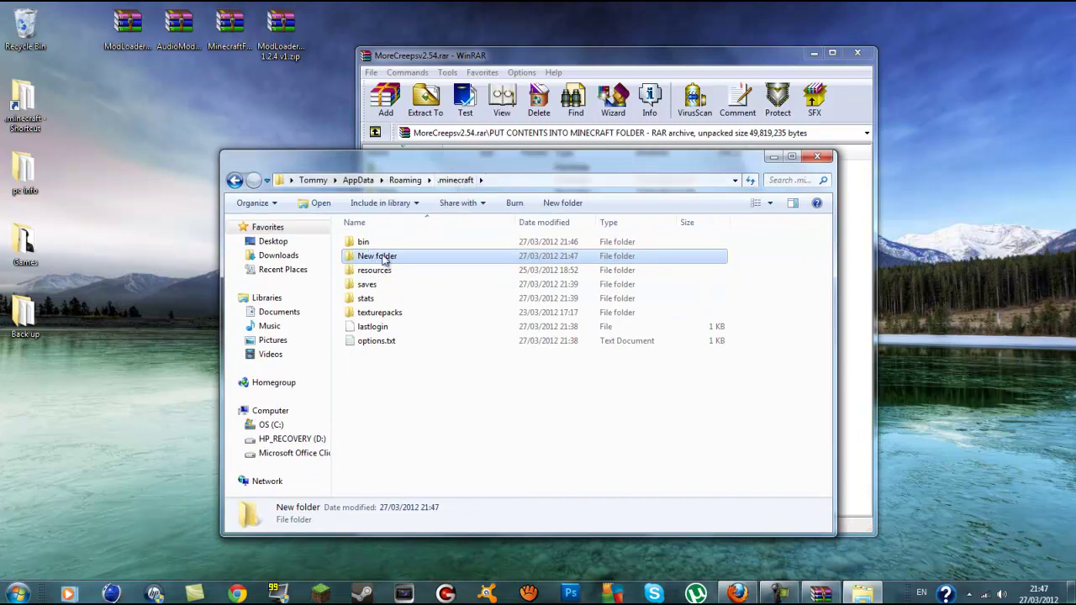
pyautogui.rightClick(423, 259)
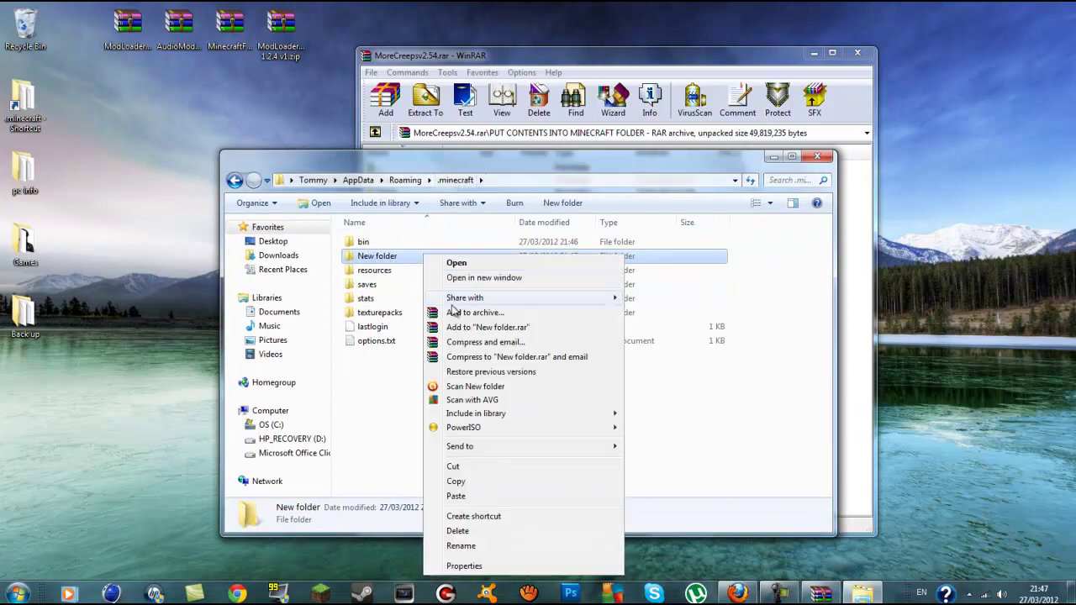
pyautogui.click(469, 545)
pyautogui.press('BackSpace')
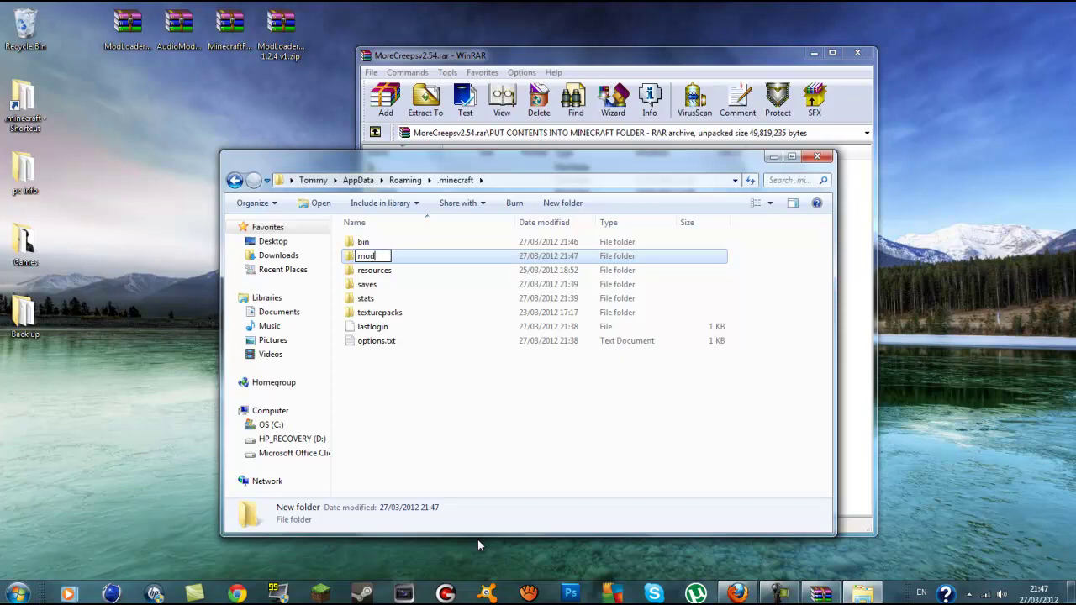
pyautogui.click(496, 494)
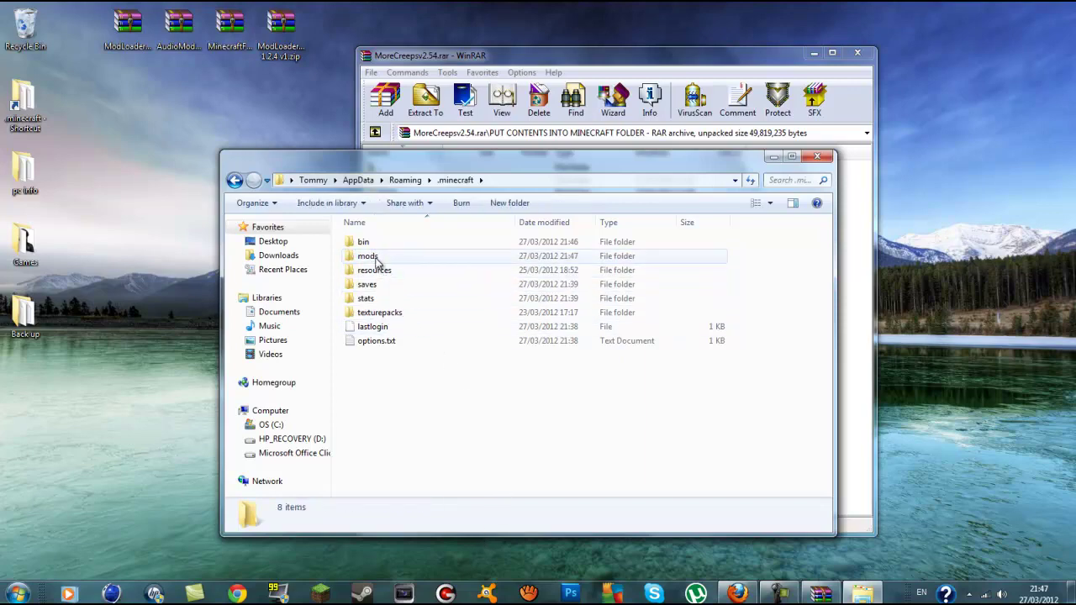
pyautogui.moveTo(469, 162); pyautogui.dragTo(434, 217)
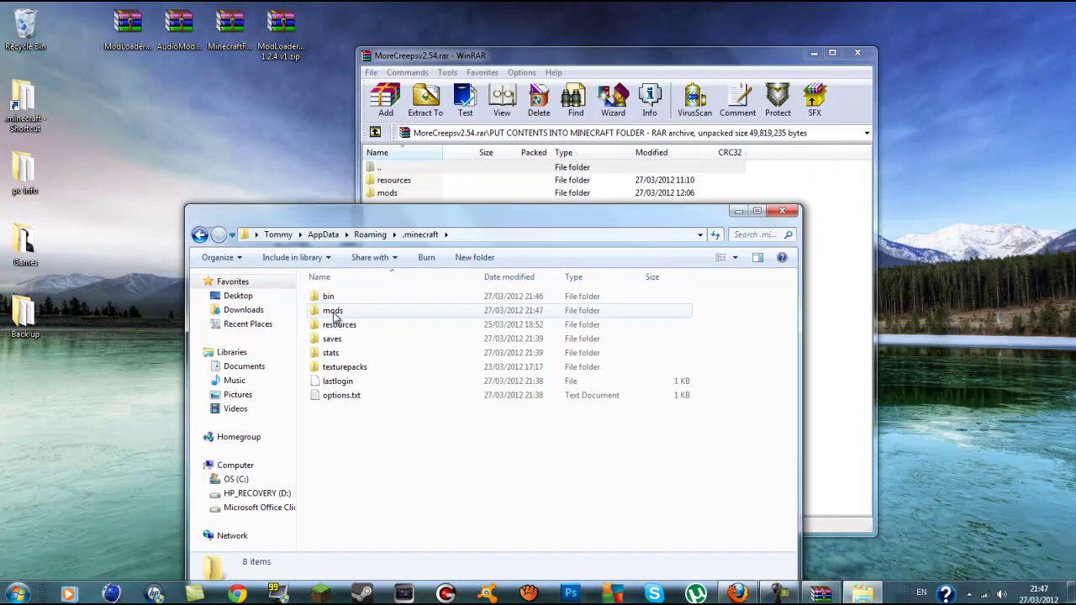
pyautogui.doubleClick(334, 311)
# Copy MoreCreeps.txt and MoreCreepsAndWeirdos.zip from the archive's mods folder into the new mods folder
pyautogui.moveTo(521, 229); pyautogui.dragTo(483, 243)
pyautogui.doubleClick(447, 194)
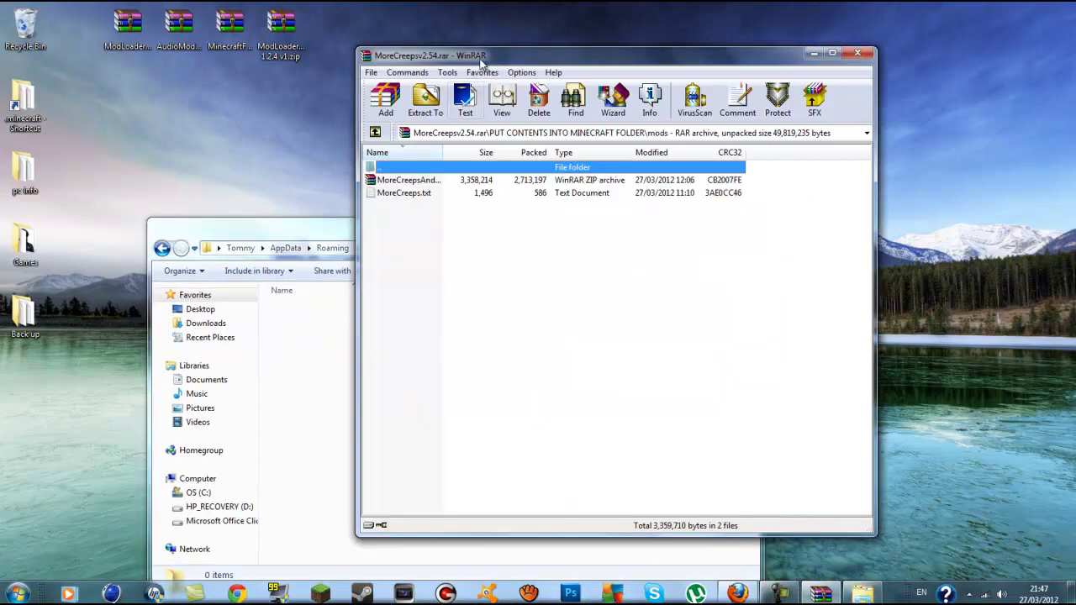
pyautogui.moveTo(500, 62); pyautogui.dragTo(588, 67)
pyautogui.moveTo(671, 281); pyautogui.dragTo(541, 181)
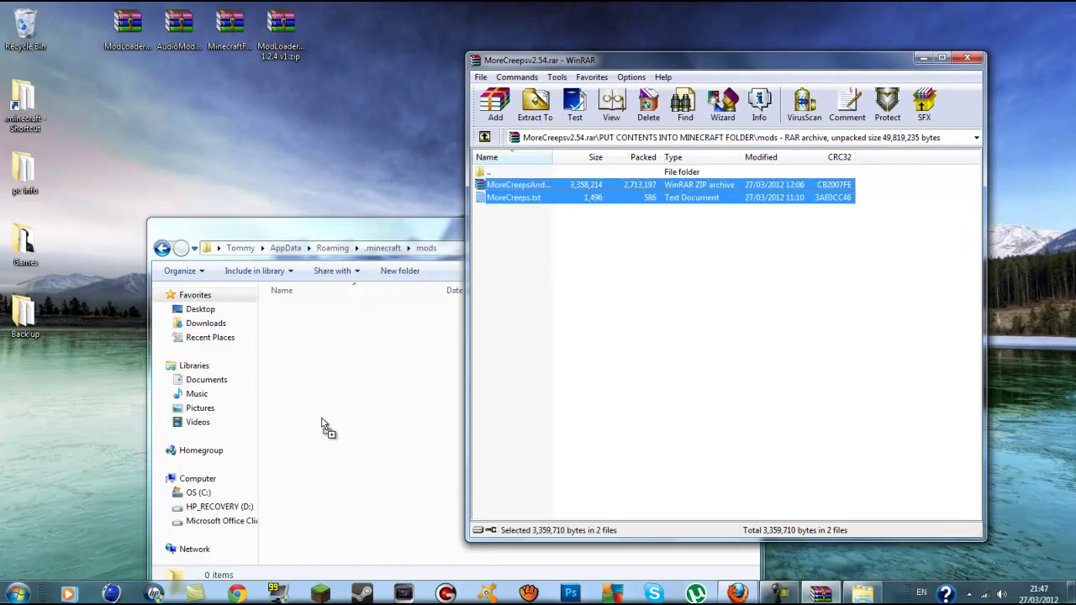
pyautogui.moveTo(328, 428); pyautogui.dragTo(326, 428)
pyautogui.moveTo(428, 234); pyautogui.dragTo(457, 118)
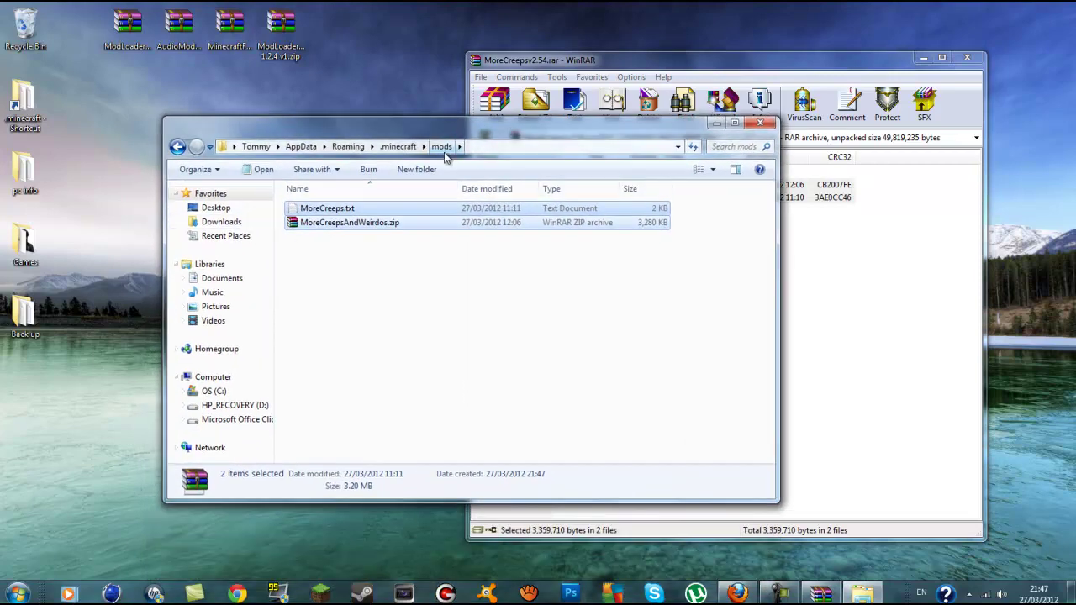
pyautogui.moveTo(477, 123); pyautogui.dragTo(434, 156)
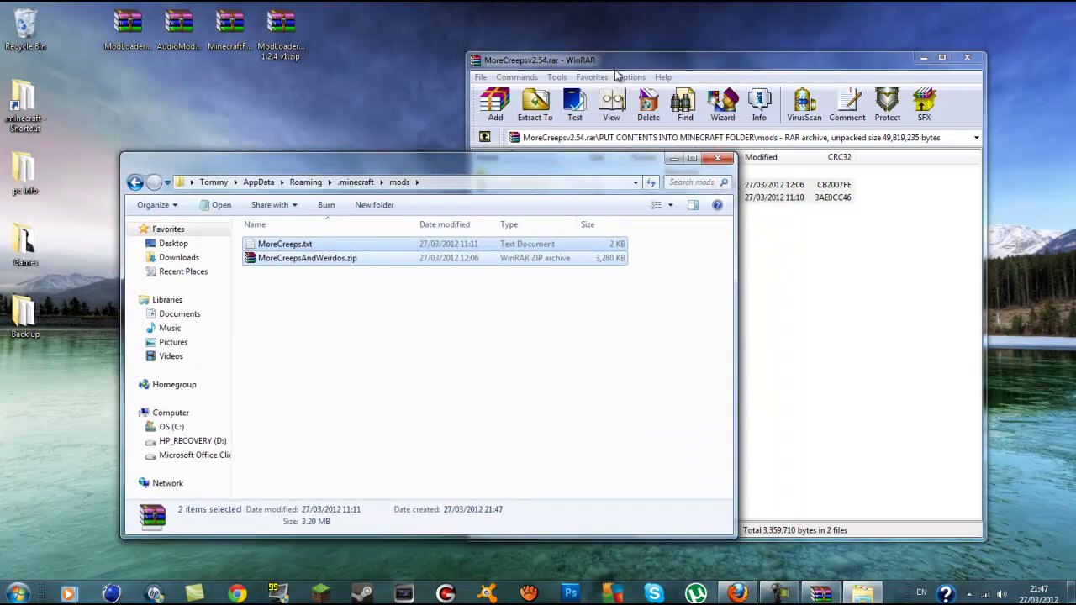
pyautogui.moveTo(615, 71); pyautogui.dragTo(639, 73)
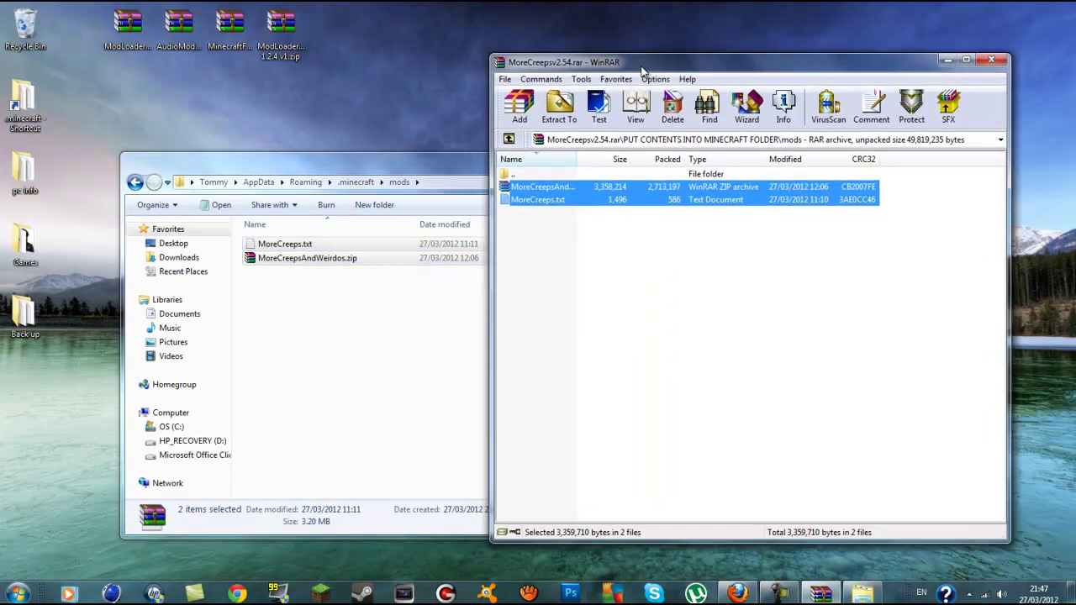
# Return Explorer to the .minecraft folder and select the archive's parent folder entry
pyautogui.click(283, 171)
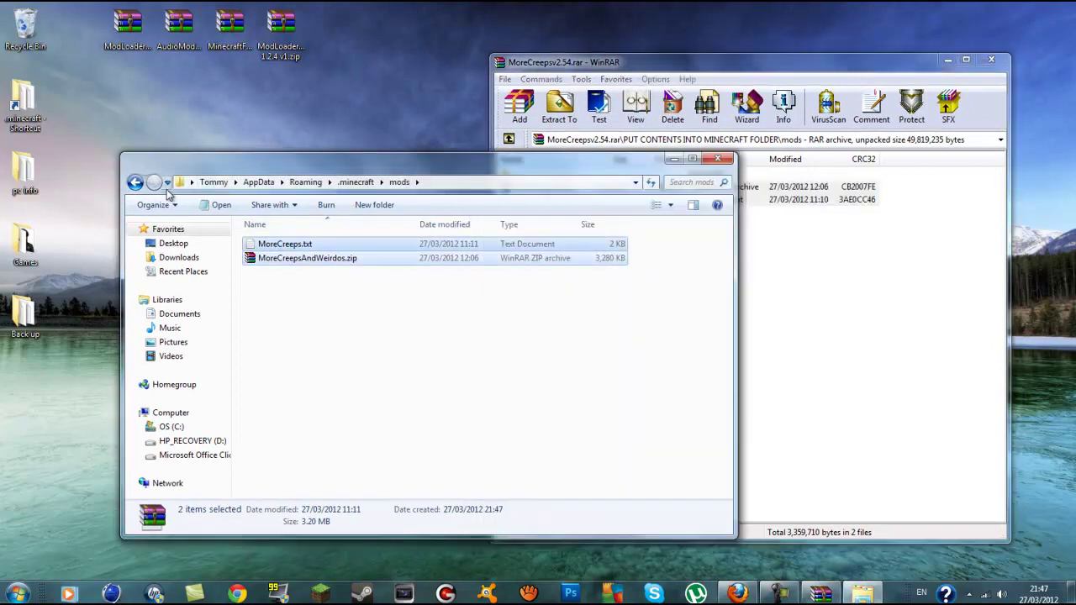
pyautogui.click(357, 183)
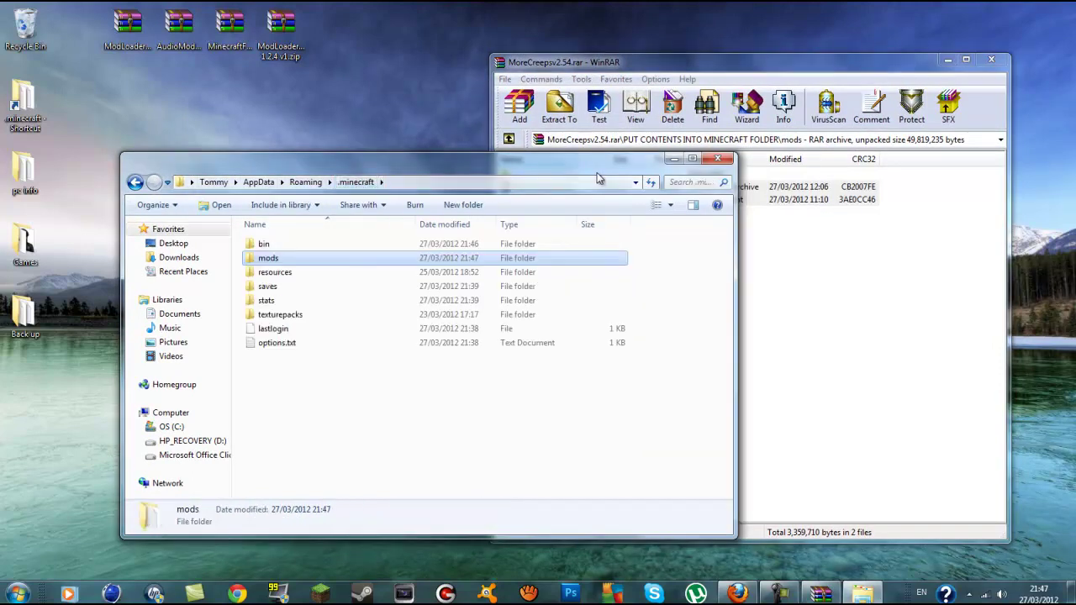
pyautogui.click(673, 79)
pyautogui.click(521, 175)
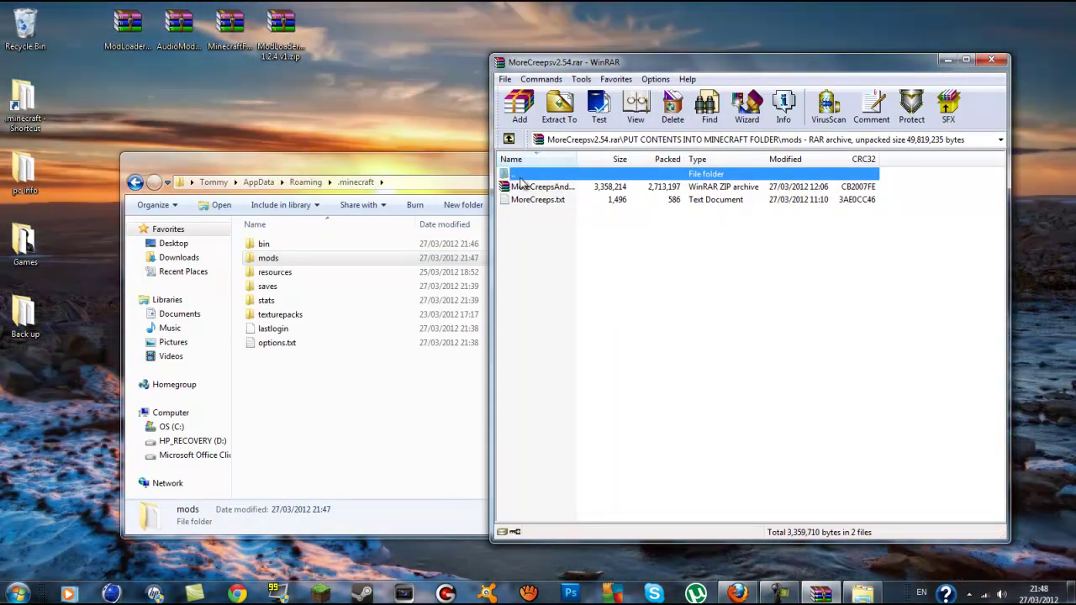
# Open MoreCreepsv2.54.rar in WinRAR and browse into its PUT CONTENTS INTO MINECRAFT FOLDER folder
pyautogui.doubleClick(522, 175)
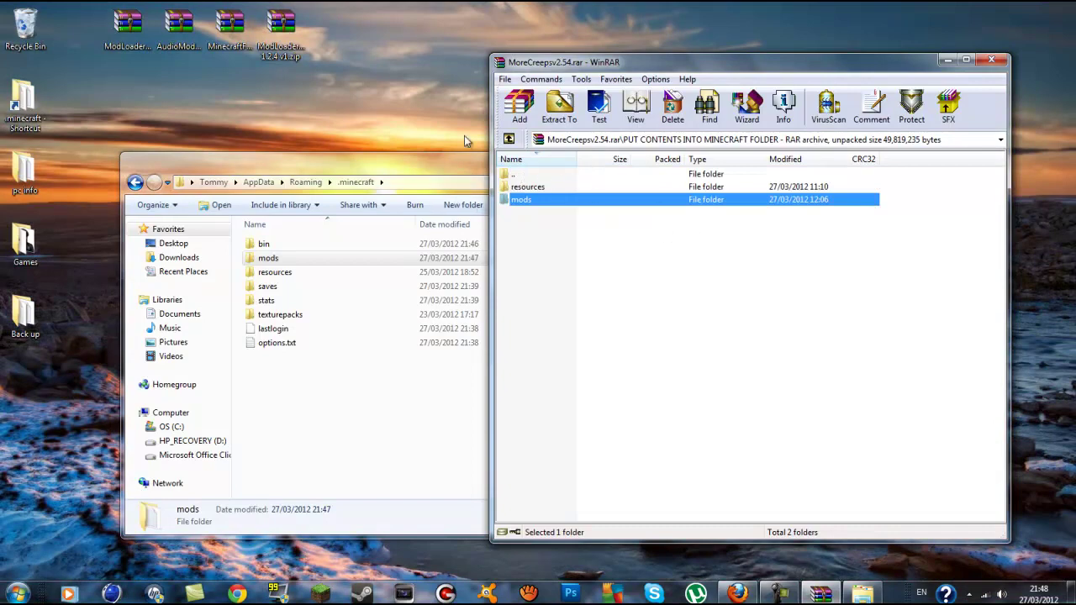
pyautogui.click(991, 61)
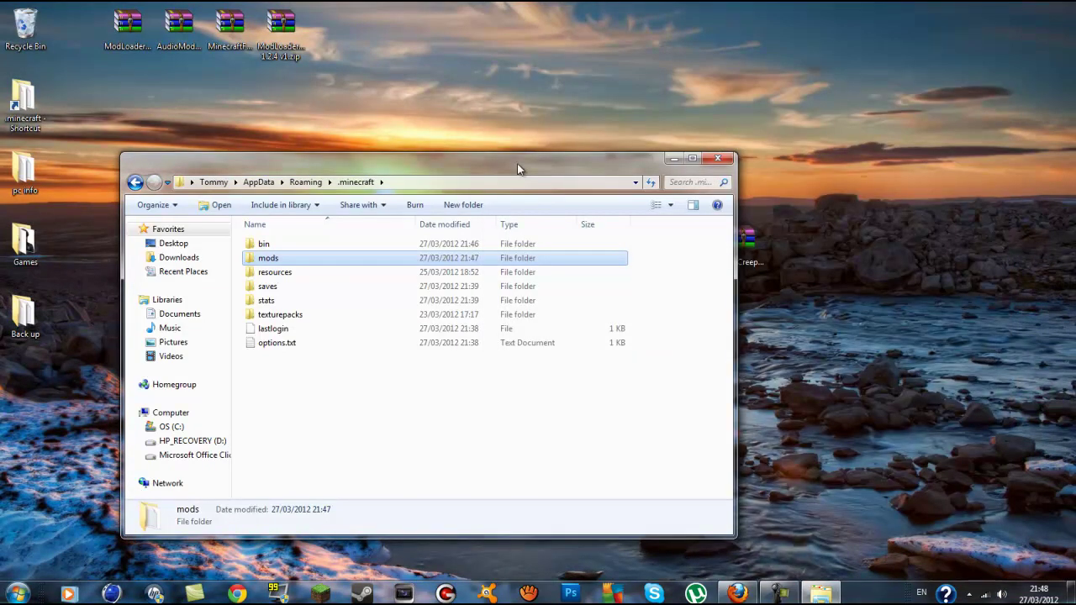
pyautogui.moveTo(517, 163); pyautogui.dragTo(478, 234)
pyautogui.doubleClick(740, 252)
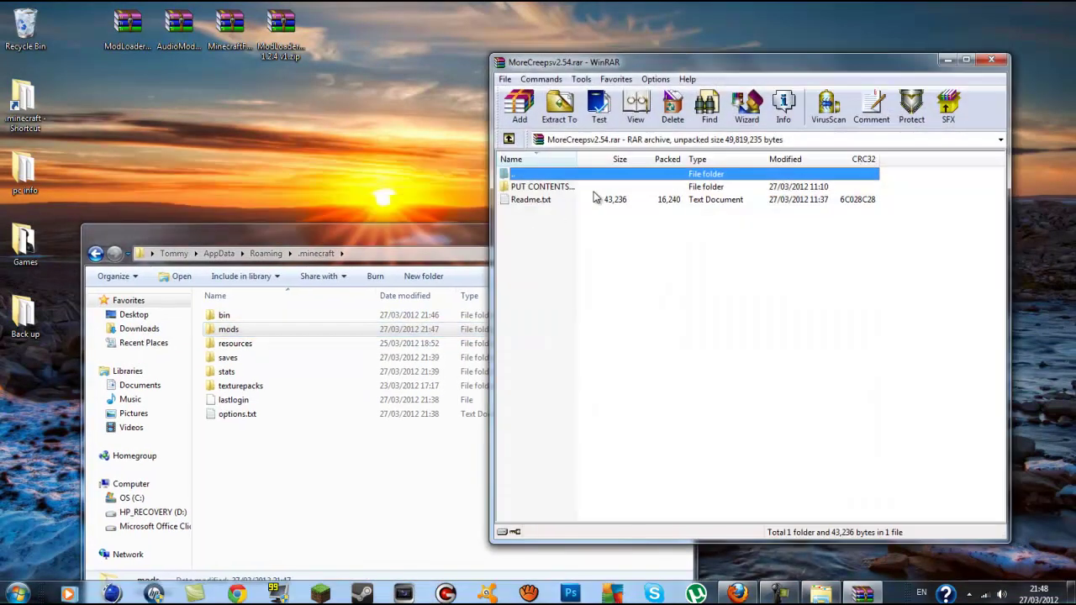
pyautogui.doubleClick(543, 187)
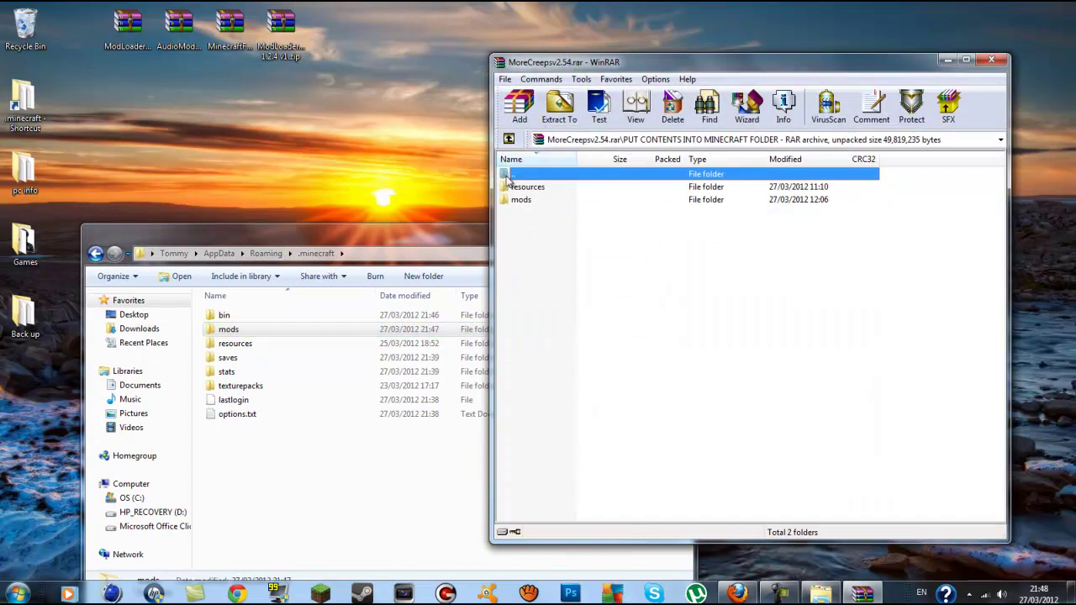
pyautogui.click(525, 187)
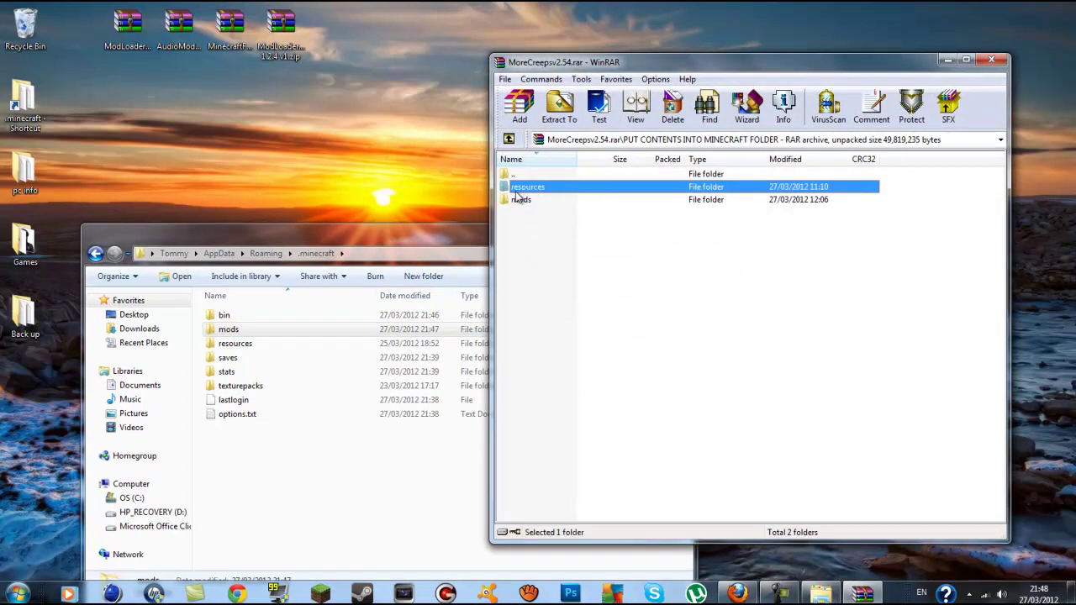
# Open Minecraft's resources folder in Explorer
pyautogui.click(227, 329)
pyautogui.moveTo(309, 236); pyautogui.dragTo(299, 160)
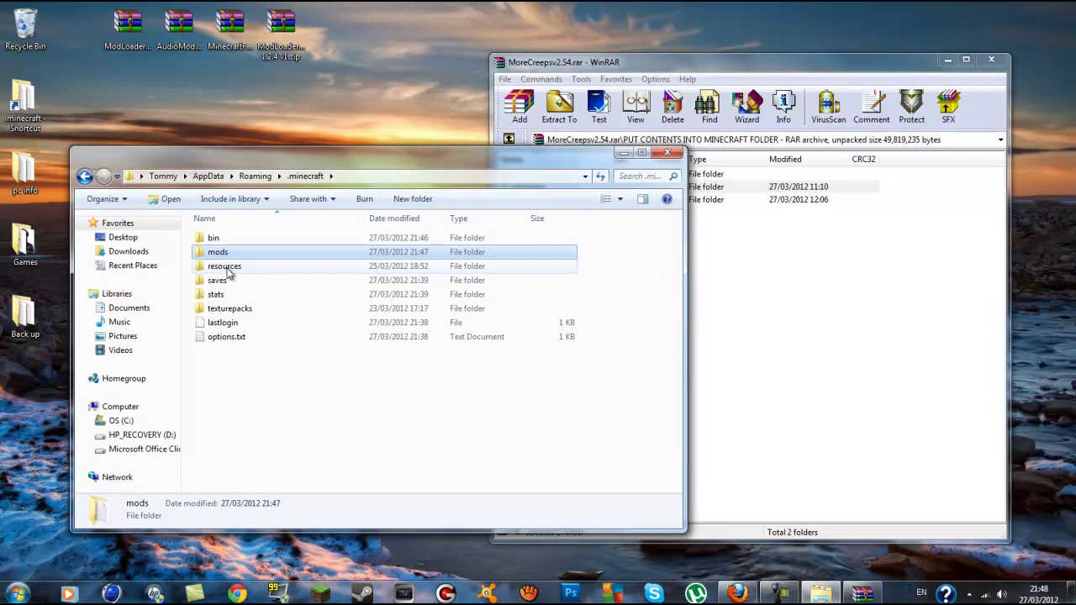
pyautogui.doubleClick(226, 268)
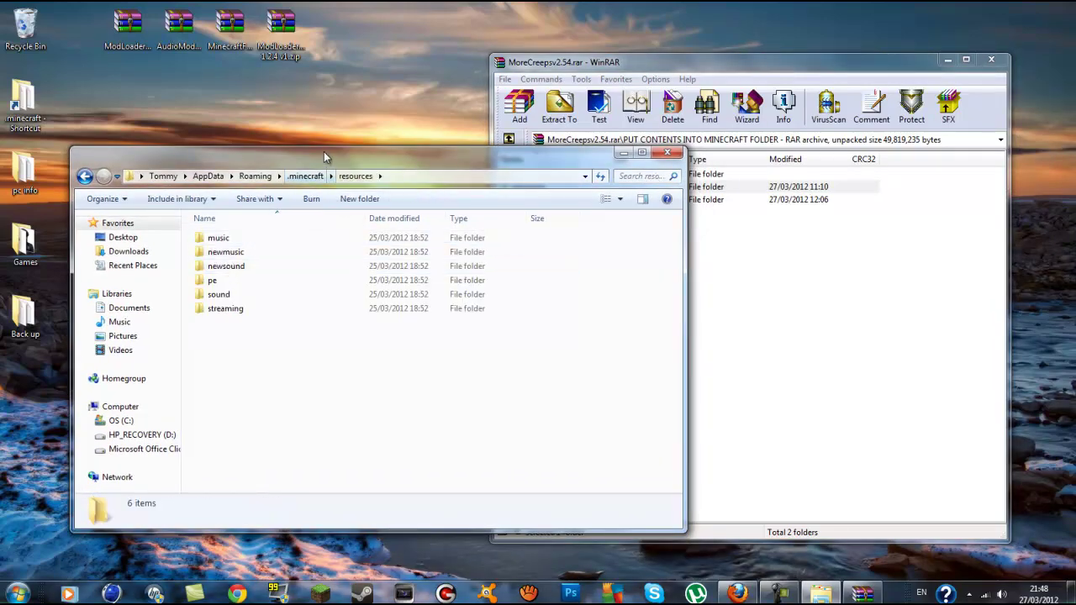
pyautogui.moveTo(347, 157); pyautogui.dragTo(327, 162)
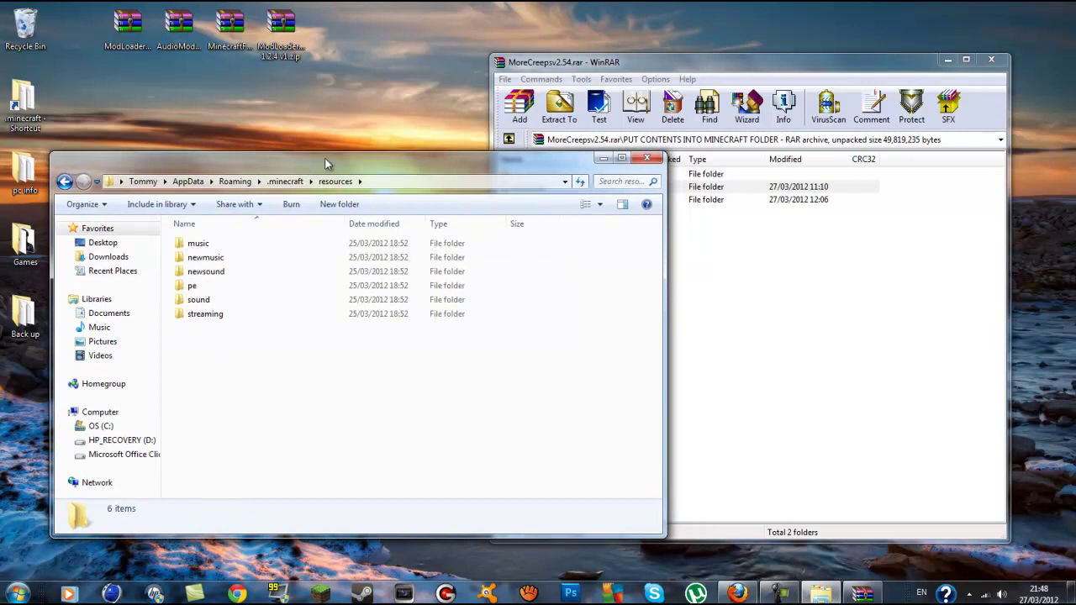
# Drag the archive's resources\mod folder into .minecraft\resources, then close that window
pyautogui.click(624, 69)
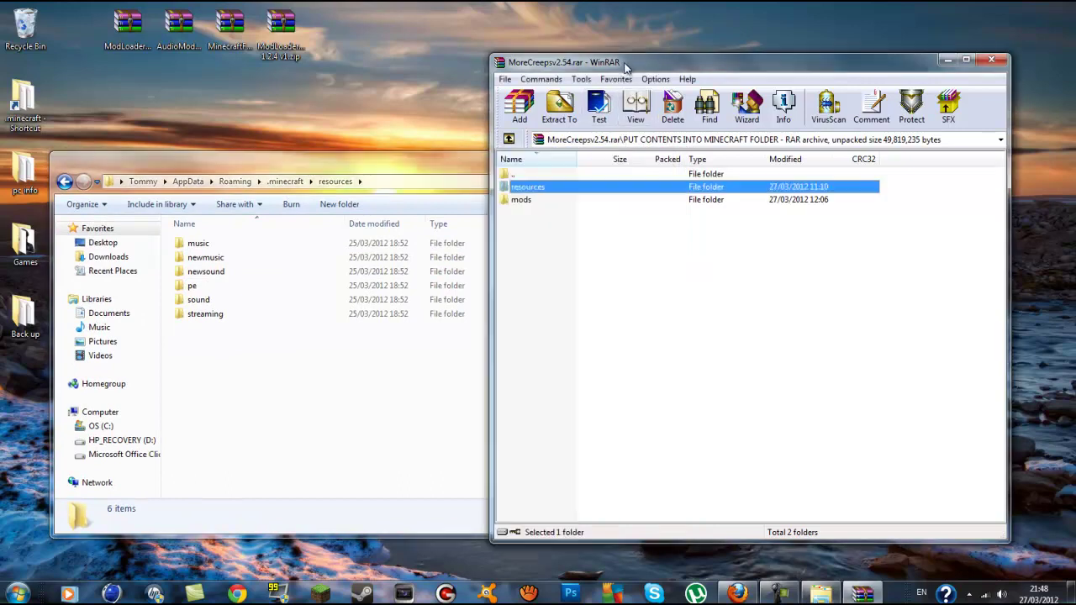
pyautogui.doubleClick(545, 188)
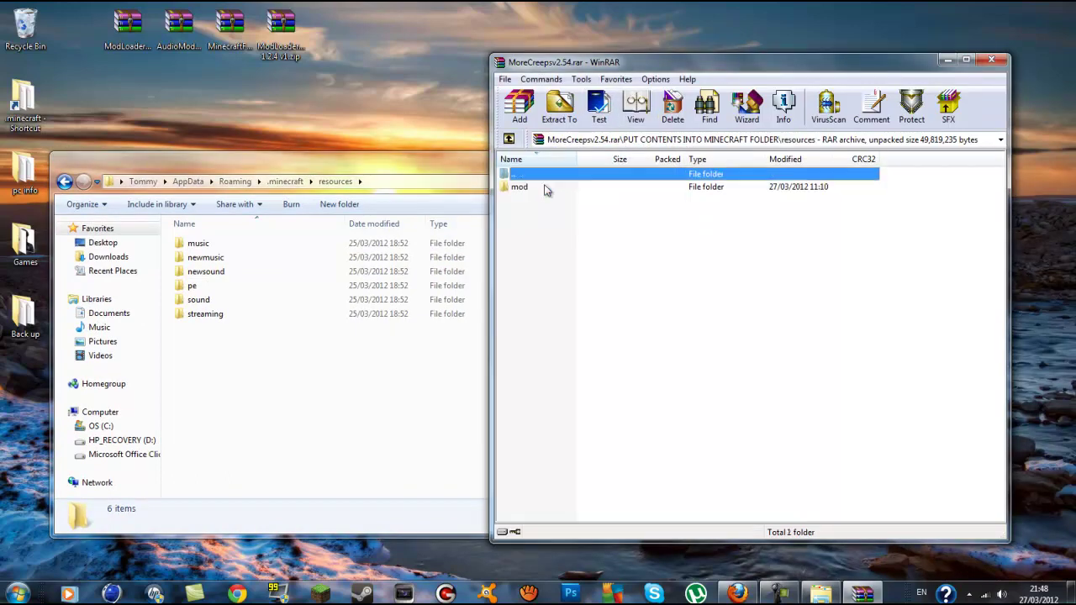
pyautogui.click(539, 188)
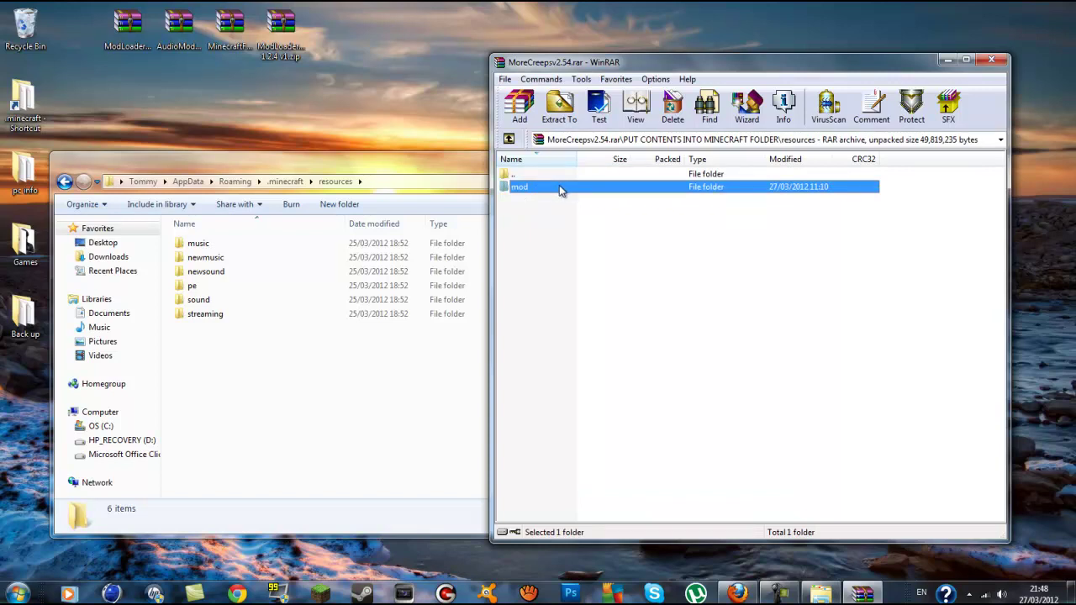
pyautogui.moveTo(561, 185); pyautogui.dragTo(226, 367)
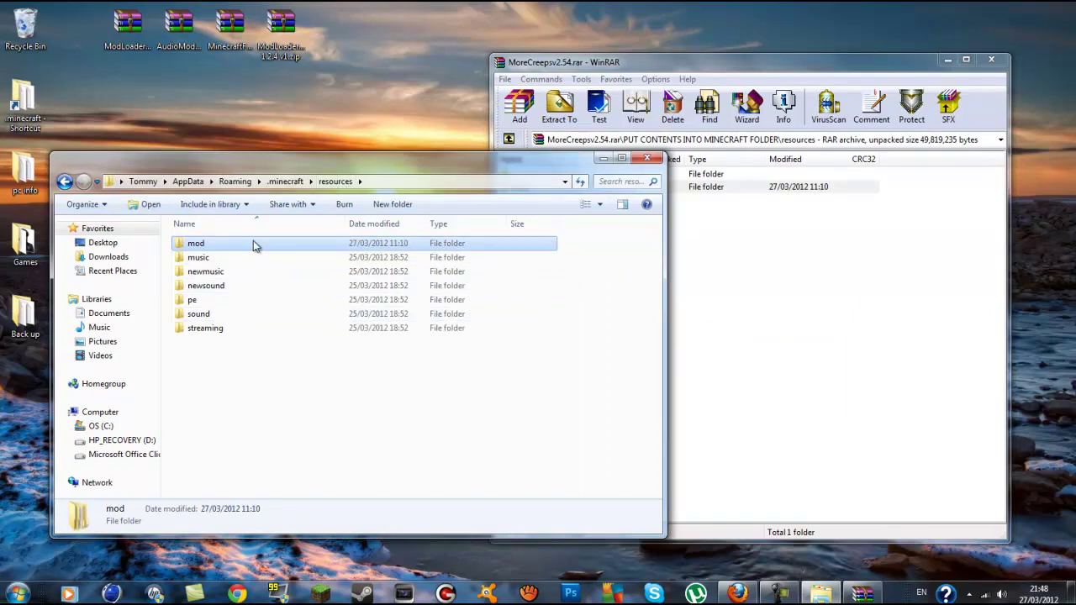
pyautogui.moveTo(387, 167); pyautogui.dragTo(436, 143)
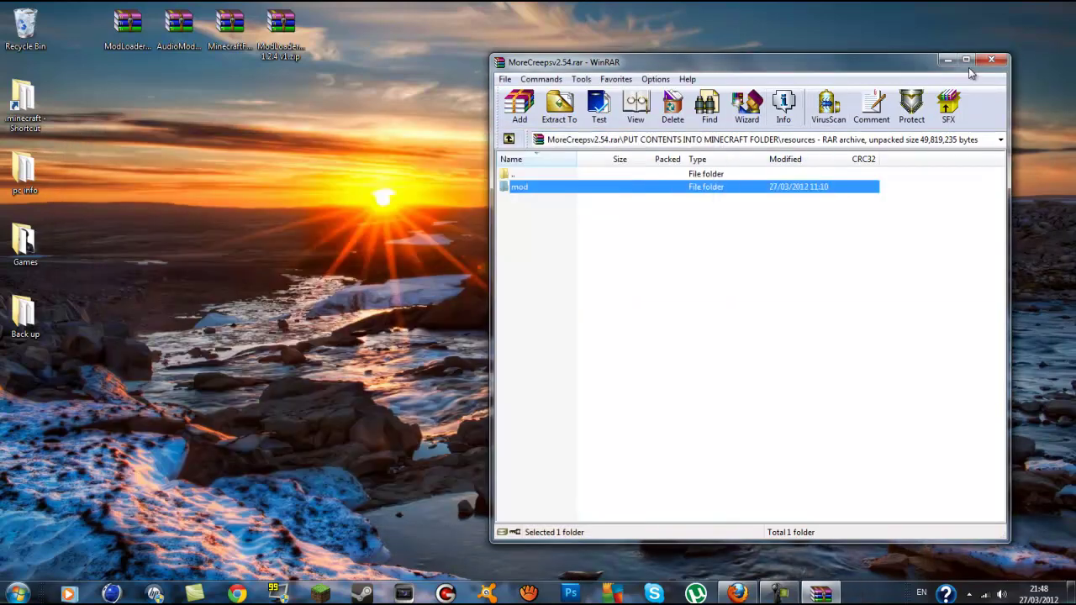
pyautogui.click(991, 60)
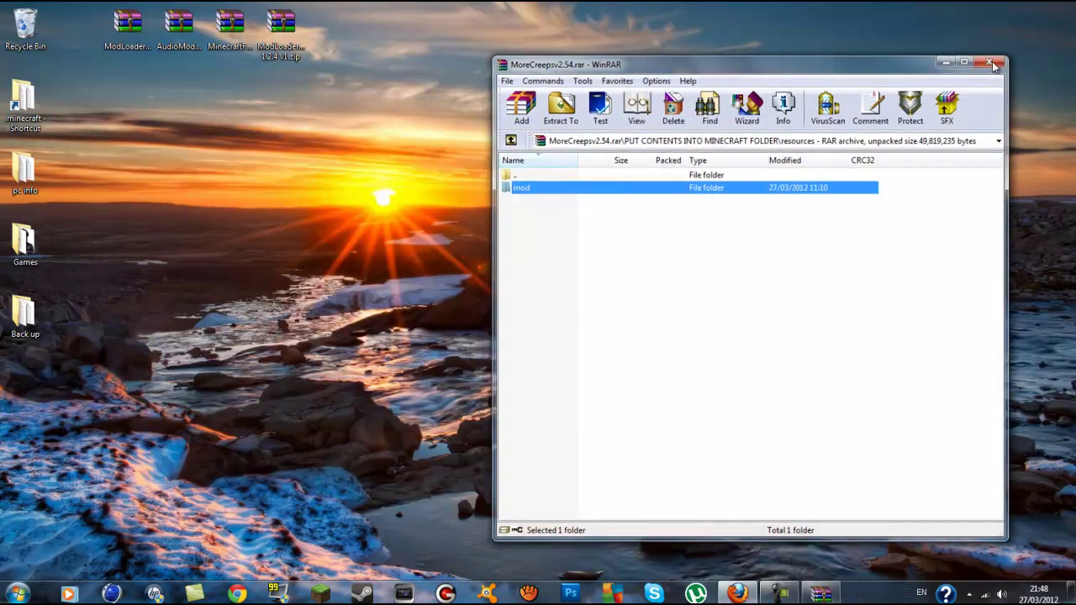
# Launch Minecraft, log in, and play the Mess around ! singleplayer world
pyautogui.moveTo(740, 241); pyautogui.dragTo(332, 29)
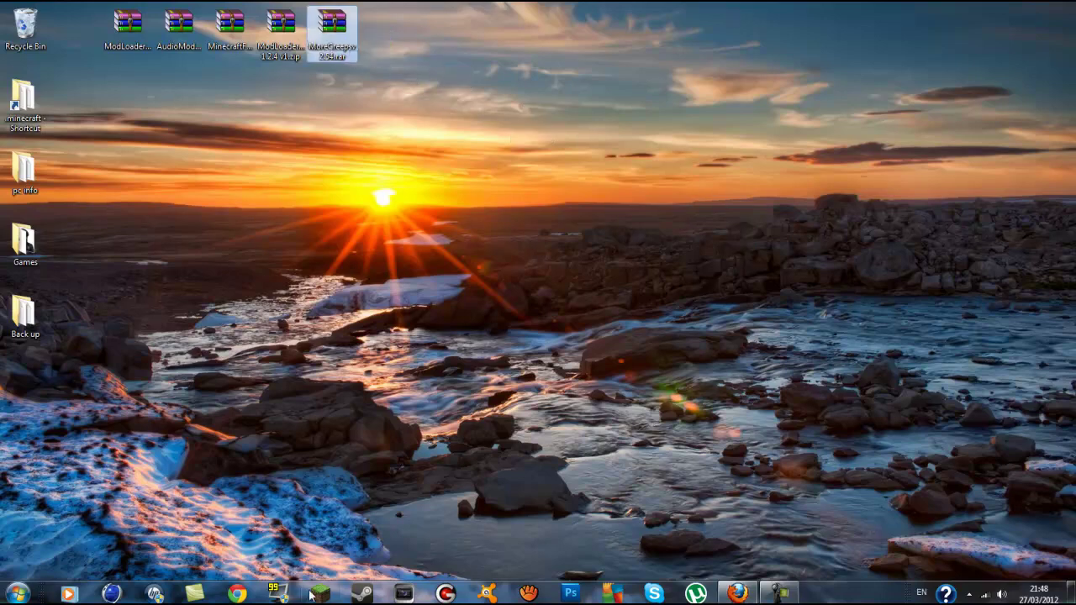
pyautogui.click(320, 594)
pyautogui.click(572, 307)
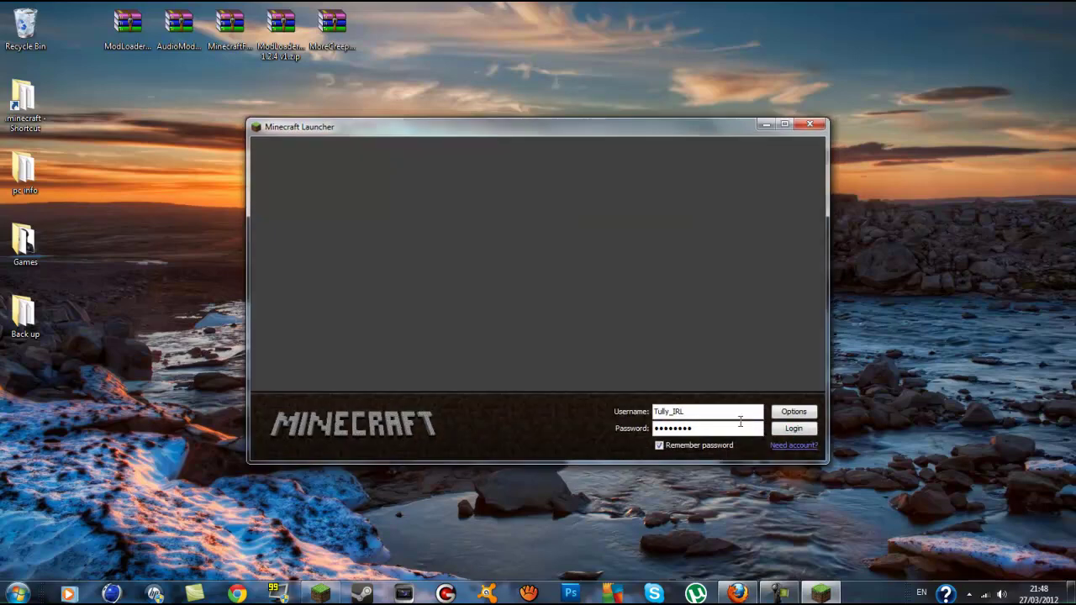
pyautogui.click(790, 429)
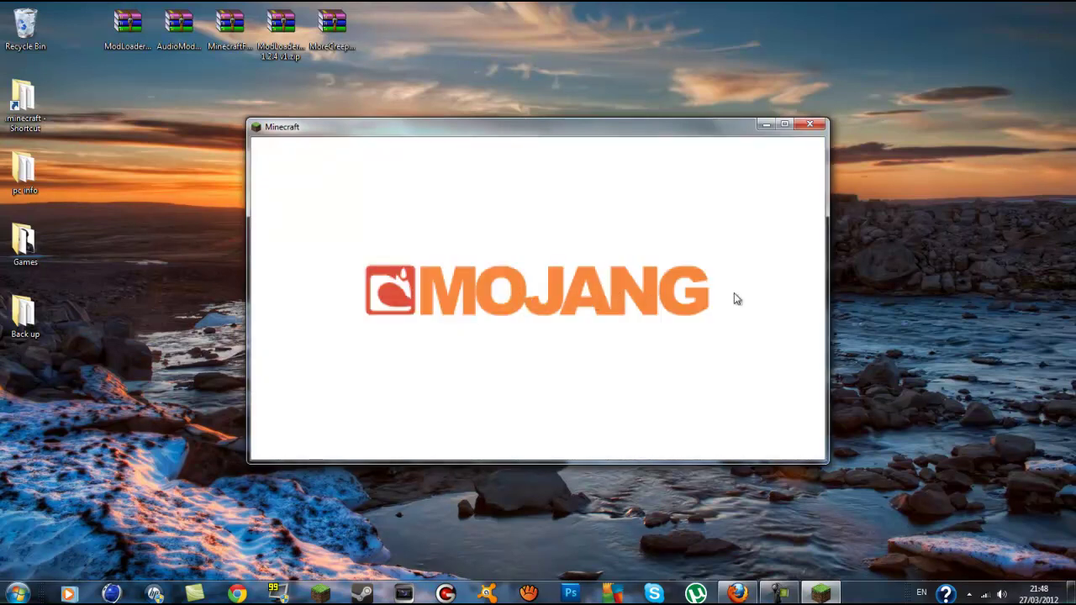
pyautogui.click(550, 293)
pyautogui.click(535, 286)
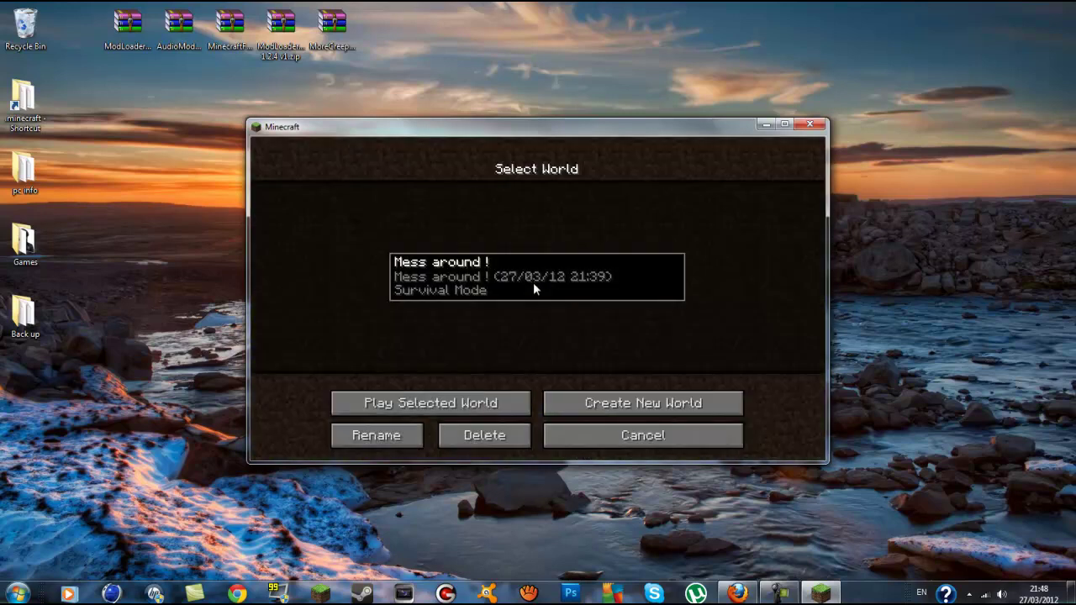
pyautogui.click(430, 403)
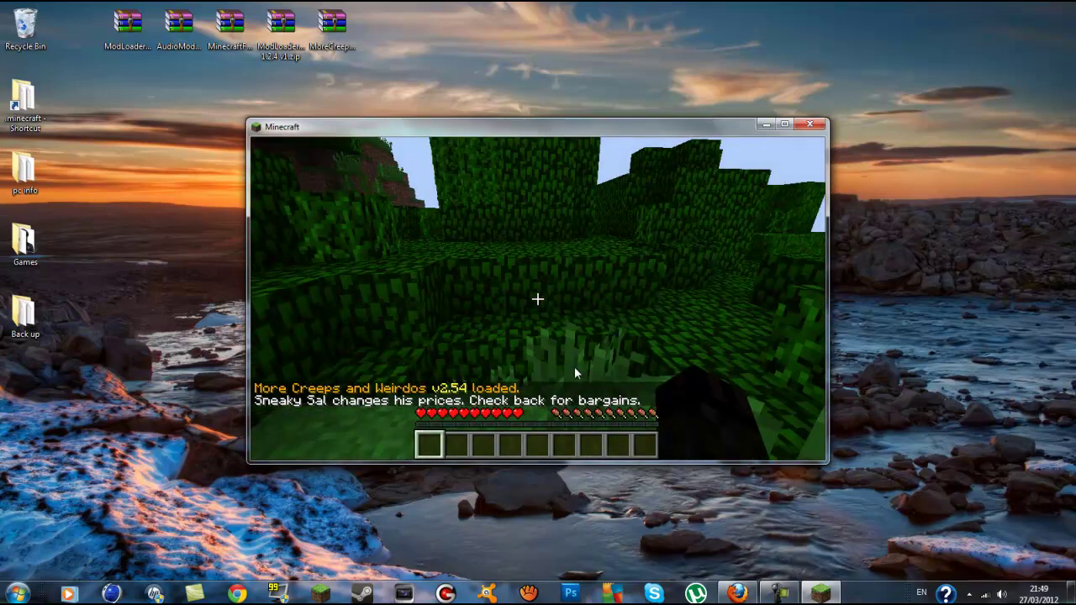
# Lower the in-game Sound option to 14% and resume playing
pyautogui.press('Escape')
pyautogui.click(553, 340)
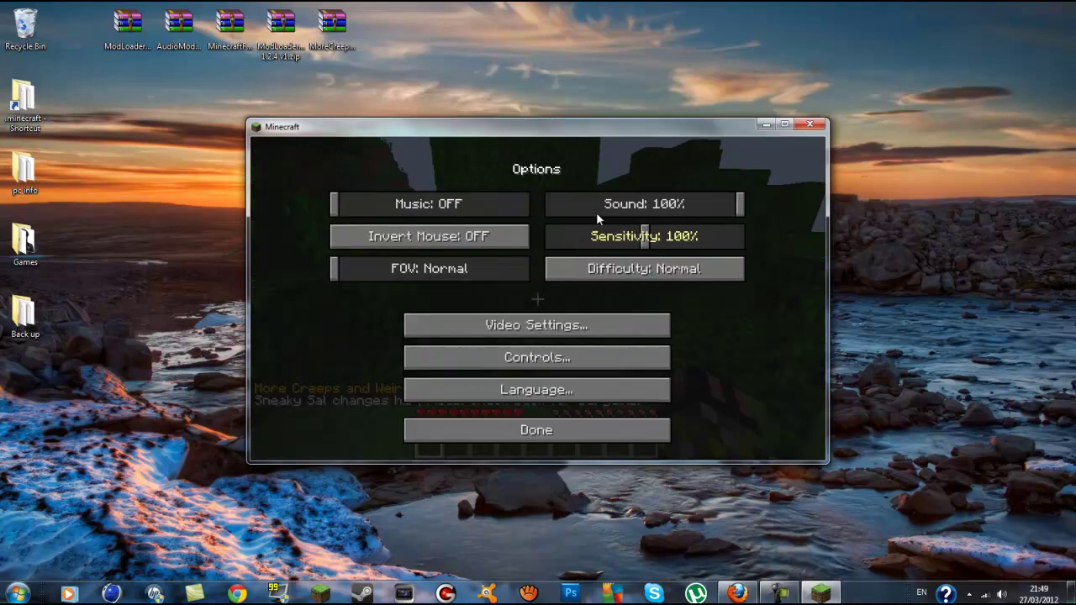
pyautogui.click(599, 212)
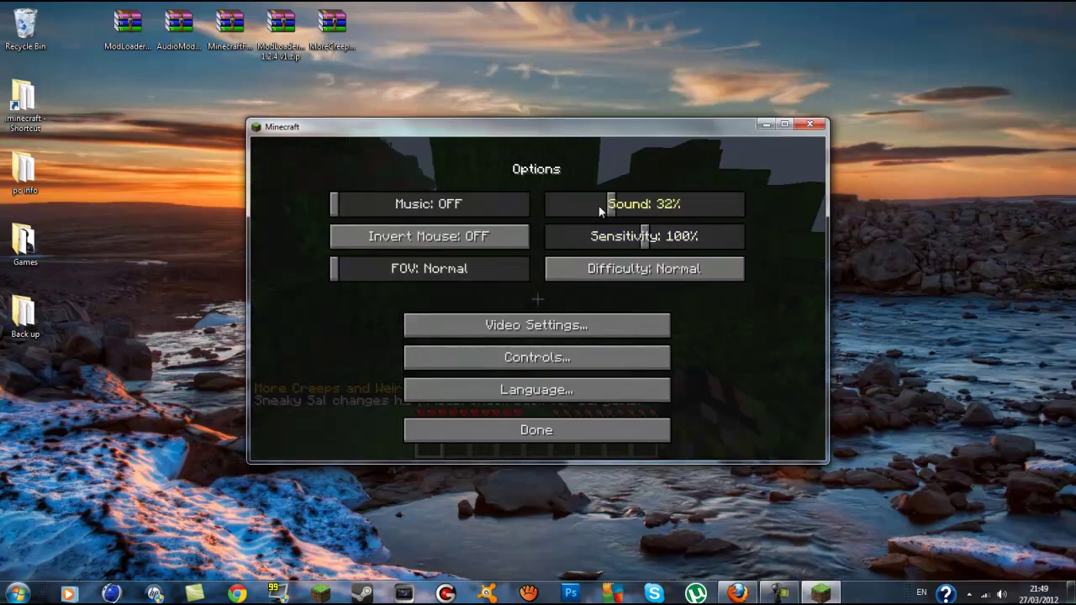
pyautogui.click(509, 434)
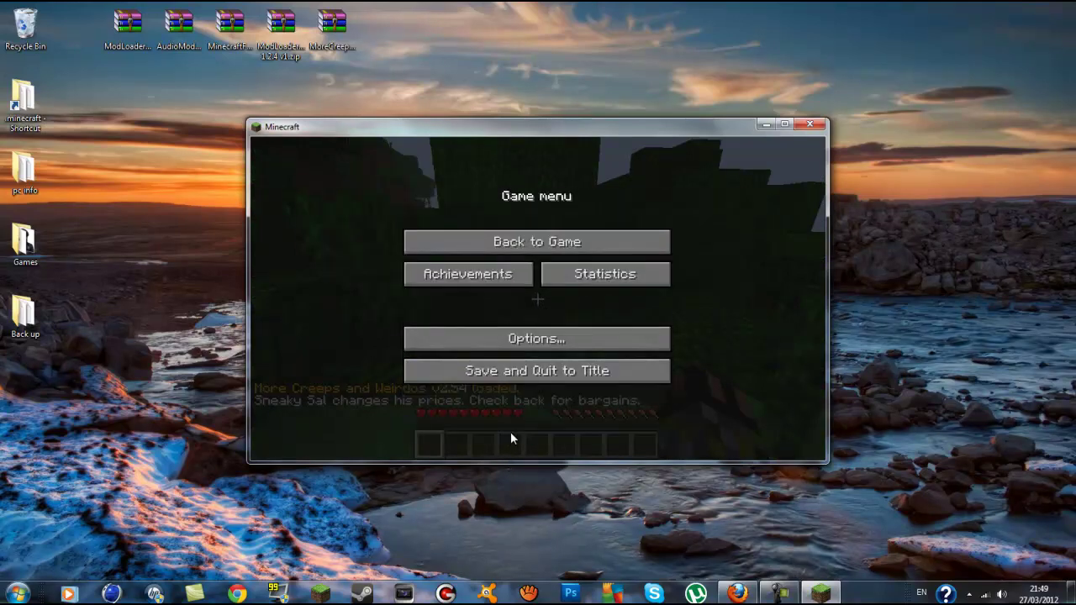
pyautogui.click(530, 246)
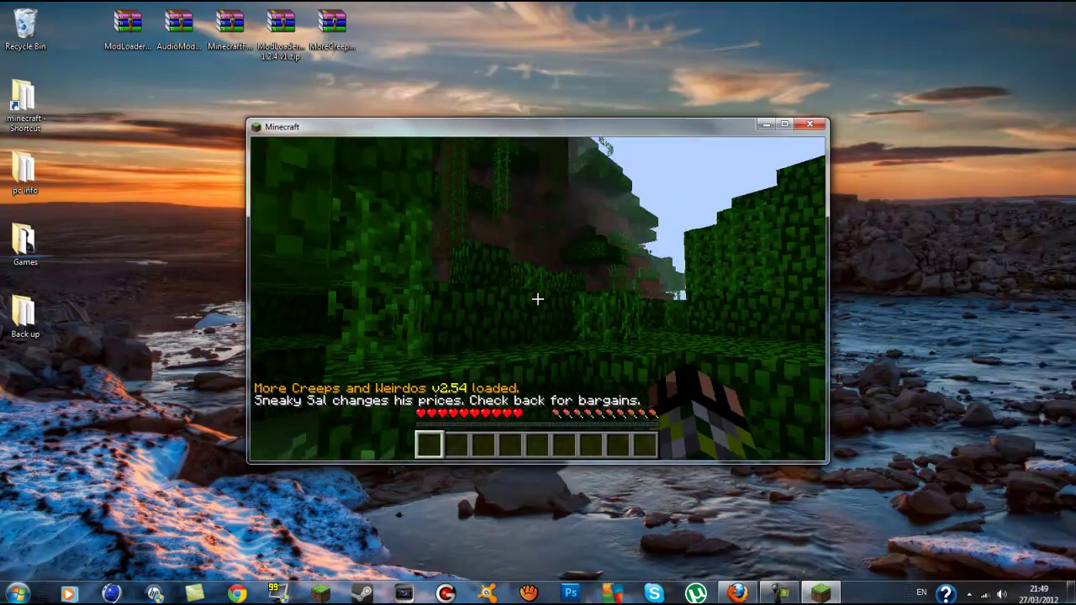